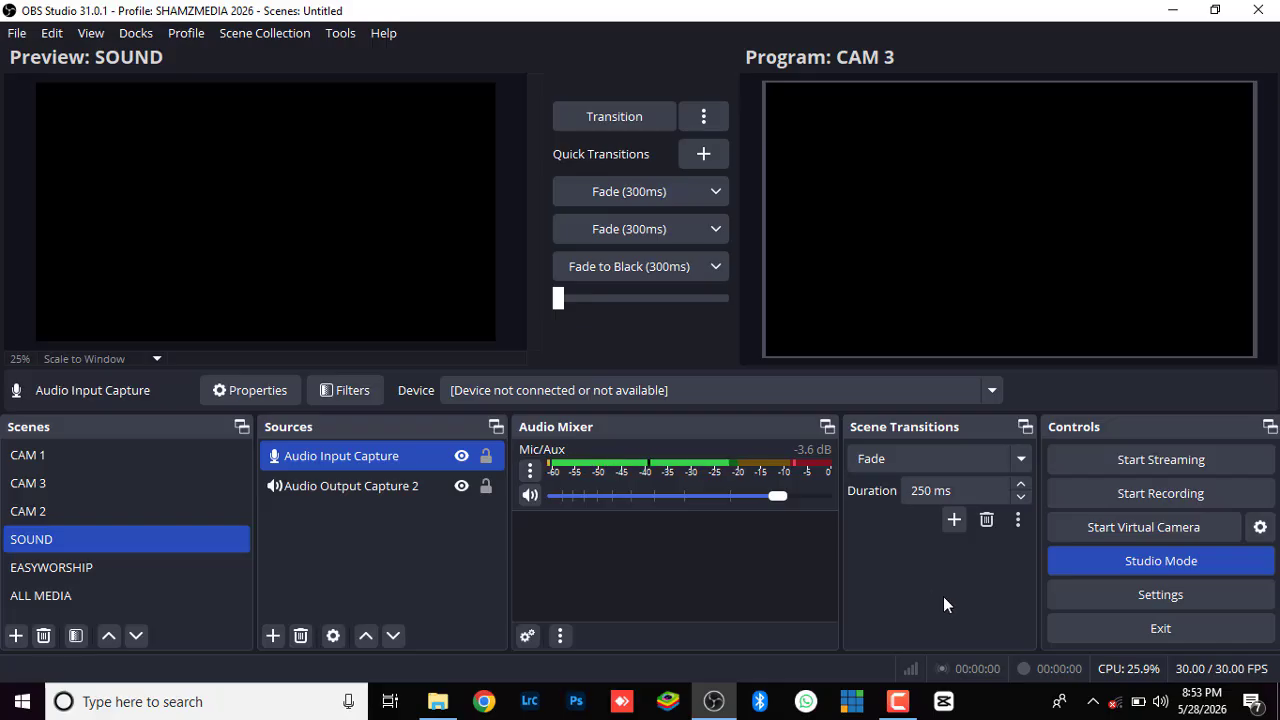
# Set the Audio Input Capture device to Microphone (USB Audio Device) and lower the Mic/Aux volume to about -7 dB.
pyautogui.click(403, 466)
pyautogui.click(595, 396)
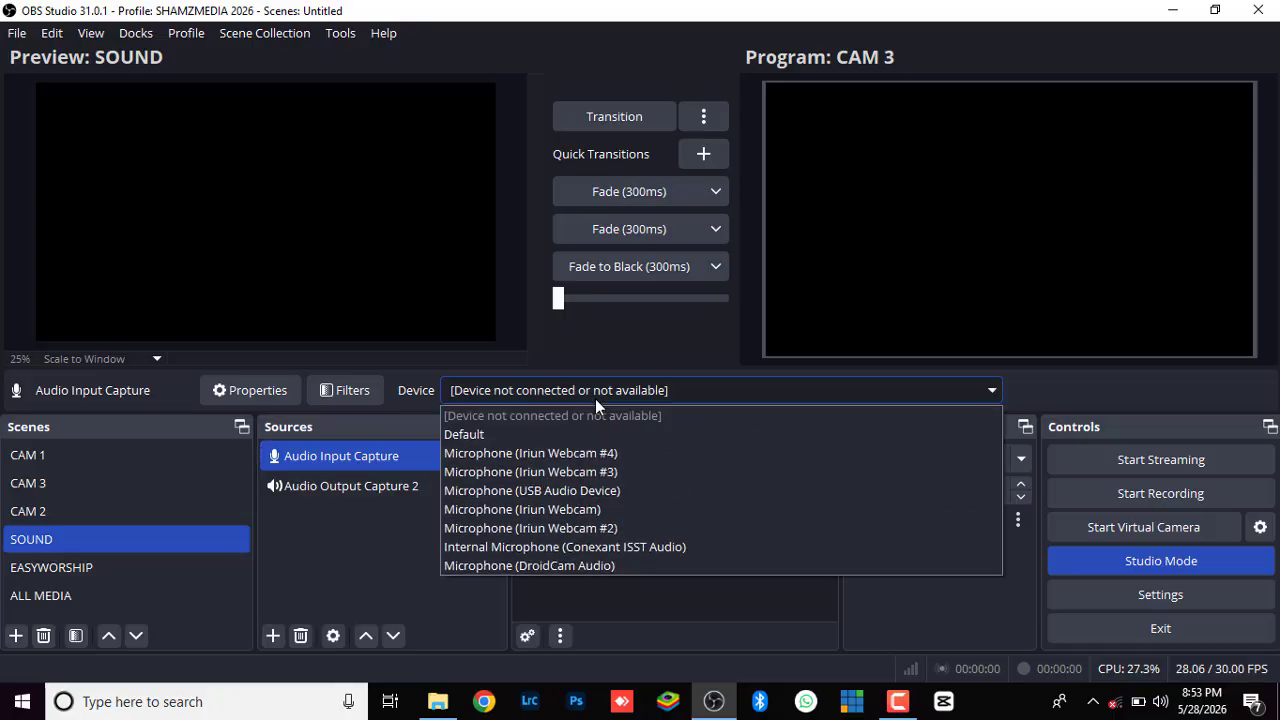
pyautogui.click(575, 495)
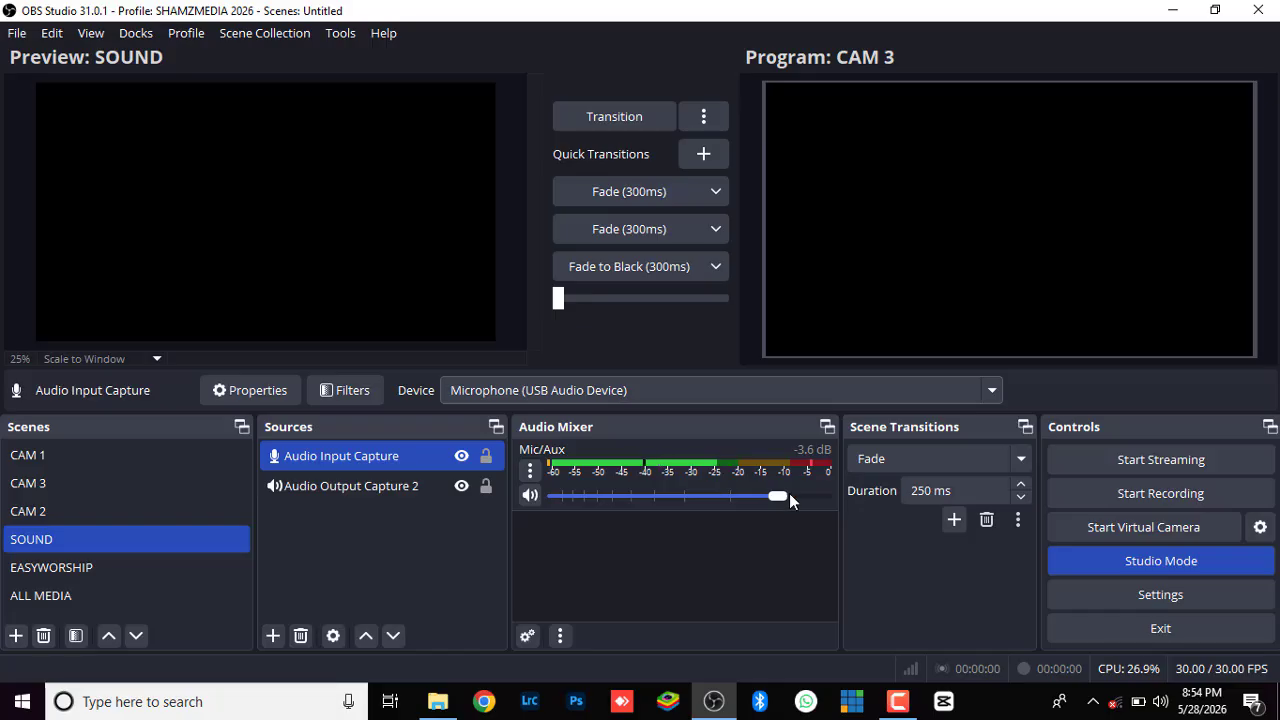
pyautogui.moveTo(789, 495); pyautogui.dragTo(751, 512)
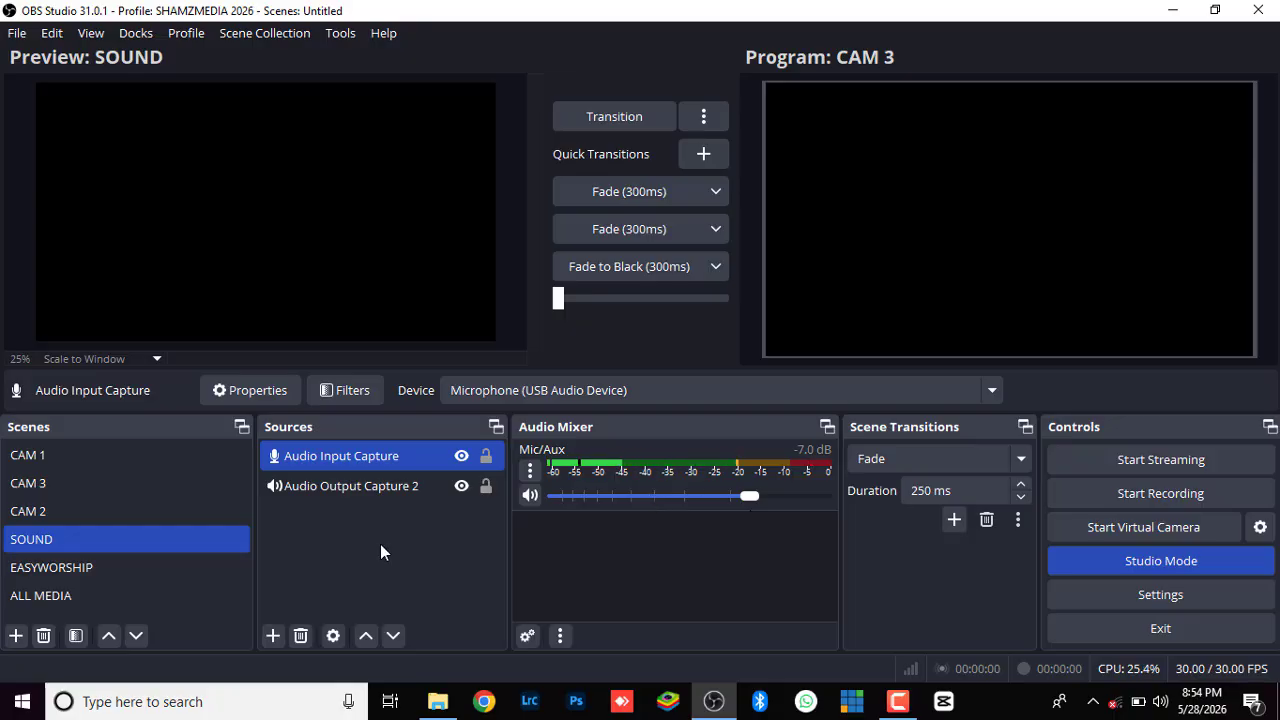
pyautogui.doubleClick(368, 455)
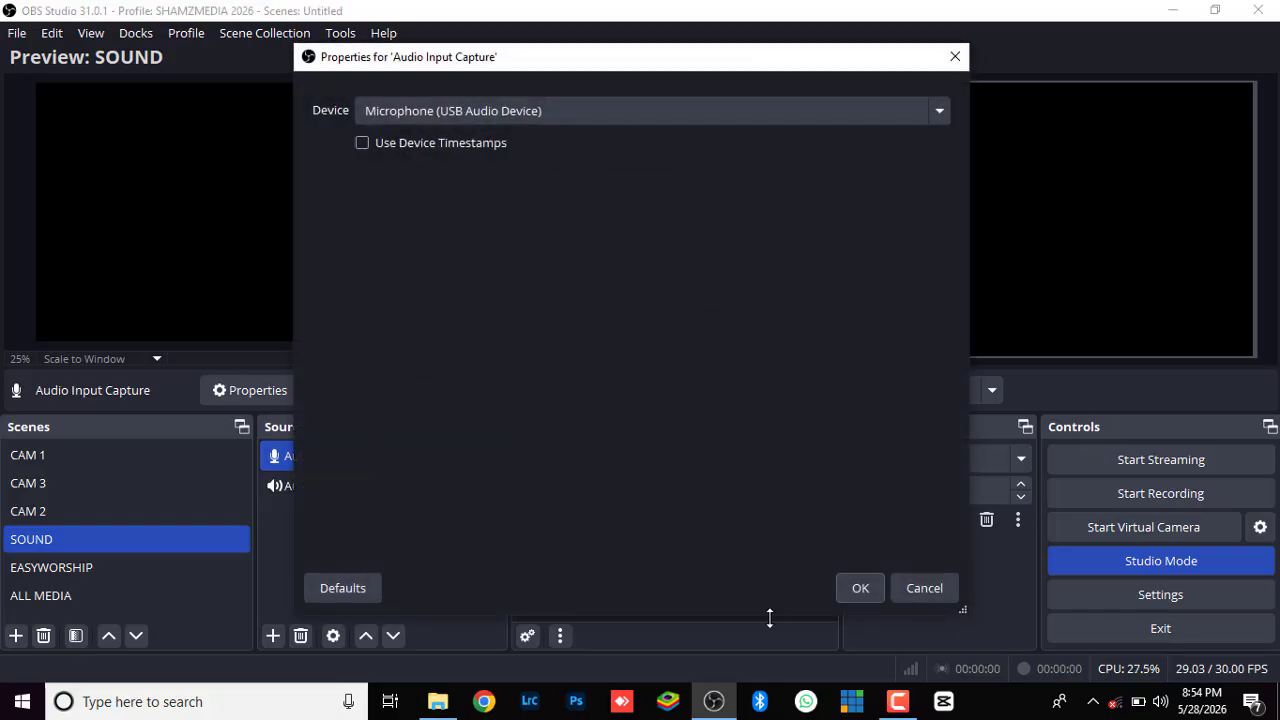
pyautogui.click(858, 589)
# Set the Audio Output Capture 2 device to Speakers (USB Audio Device) and check the setting in its properties.
pyautogui.click(376, 483)
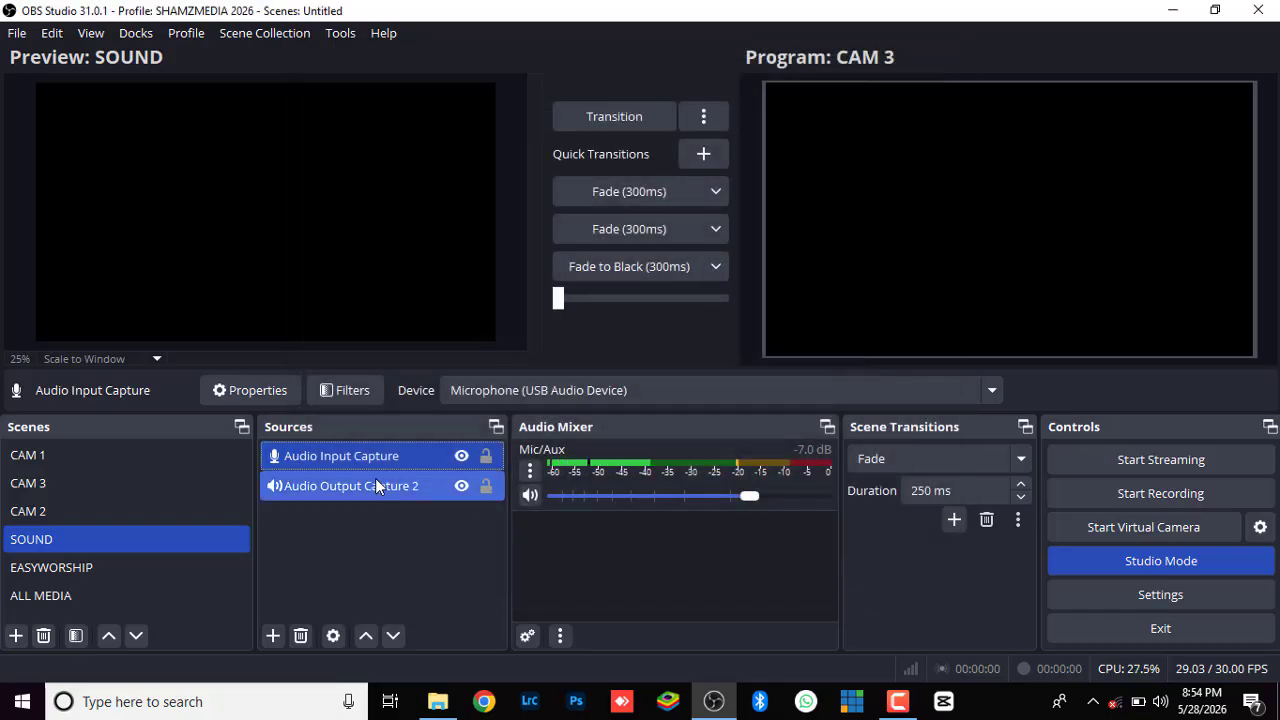
pyautogui.doubleClick(376, 483)
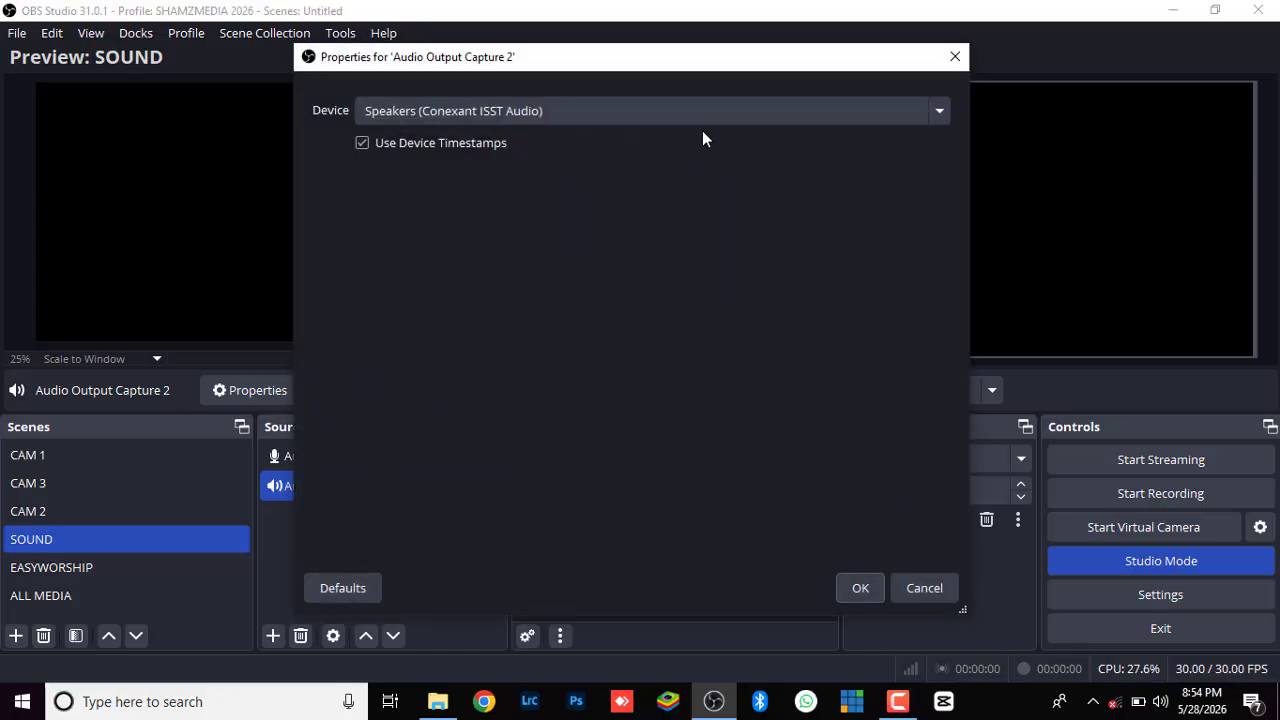
pyautogui.click(694, 124)
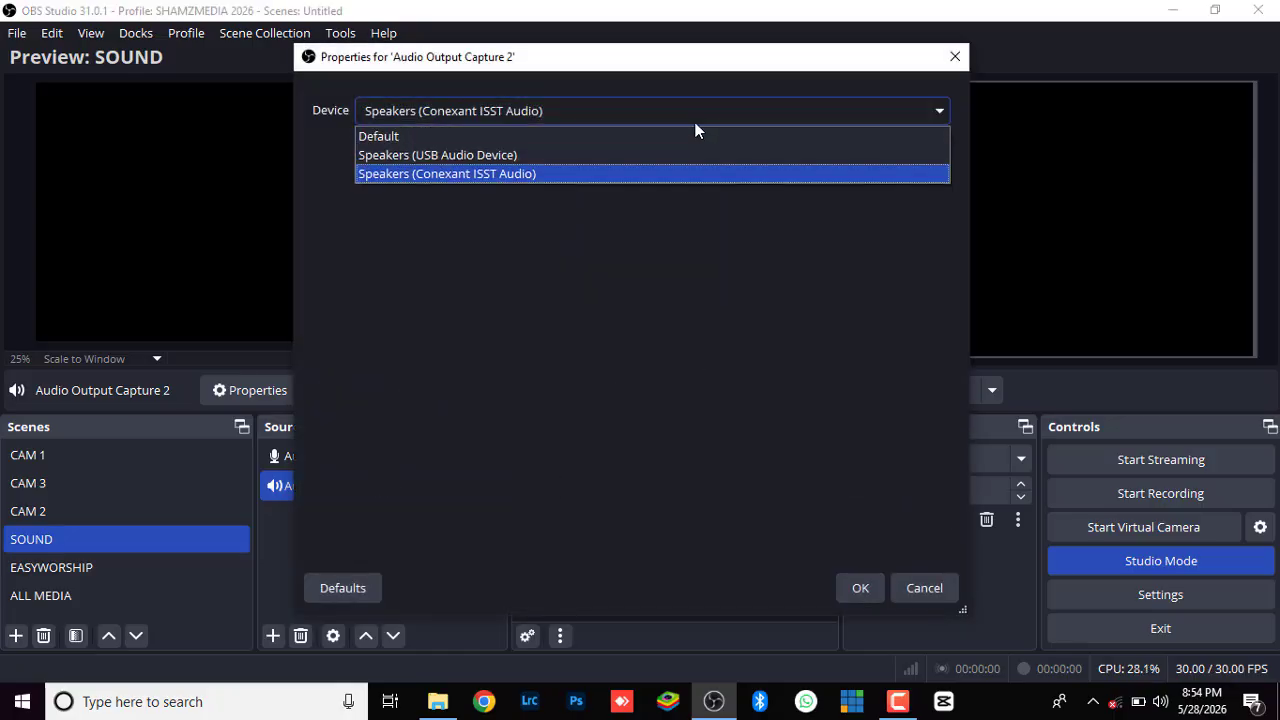
pyautogui.click(581, 158)
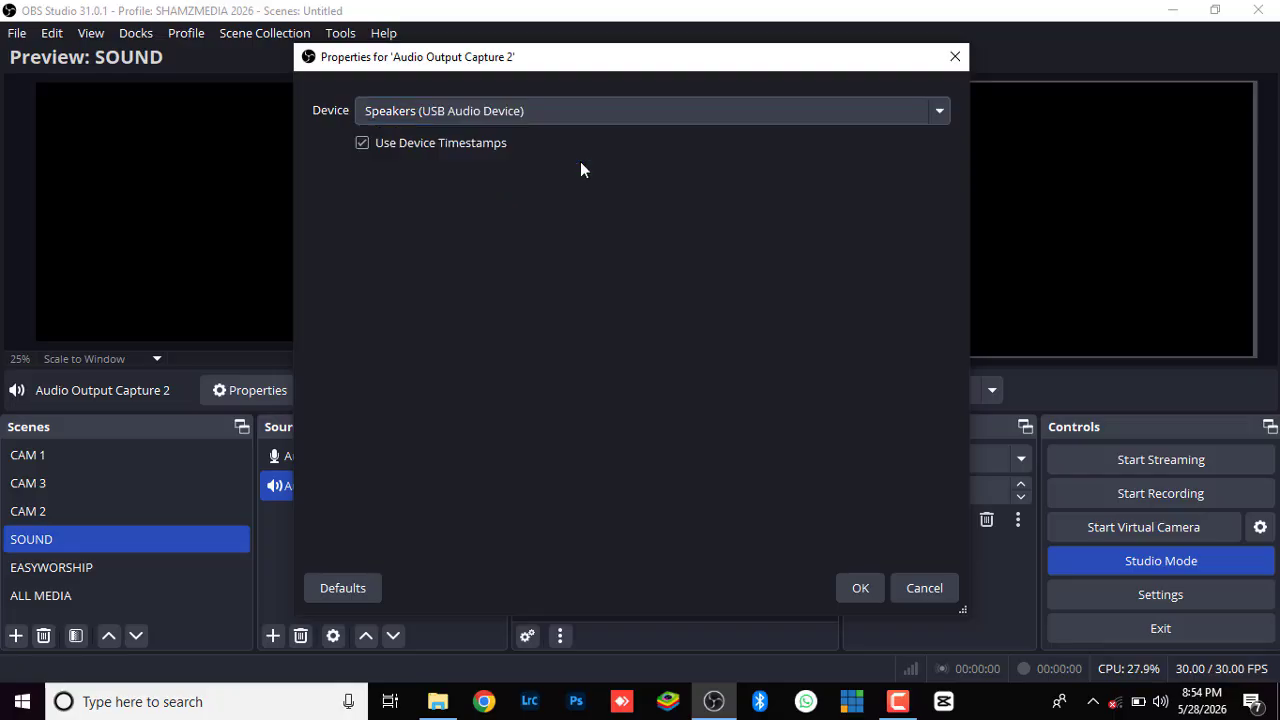
pyautogui.click(860, 590)
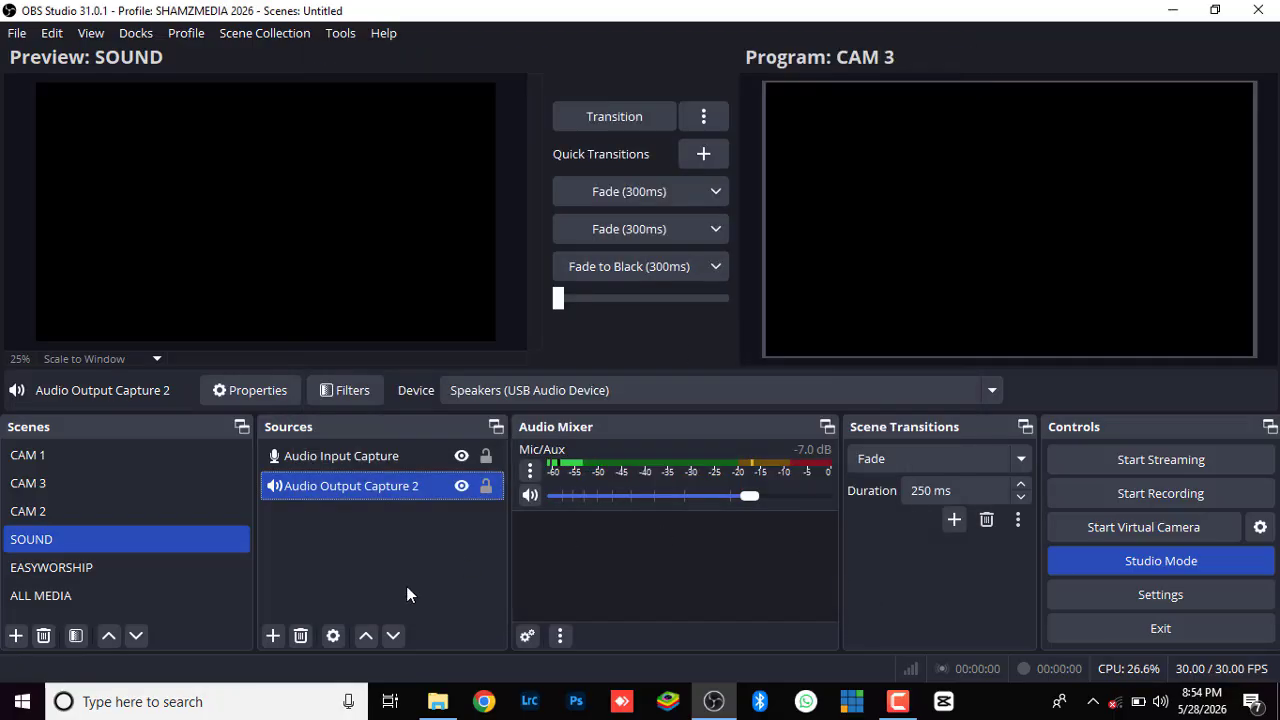
pyautogui.doubleClick(376, 488)
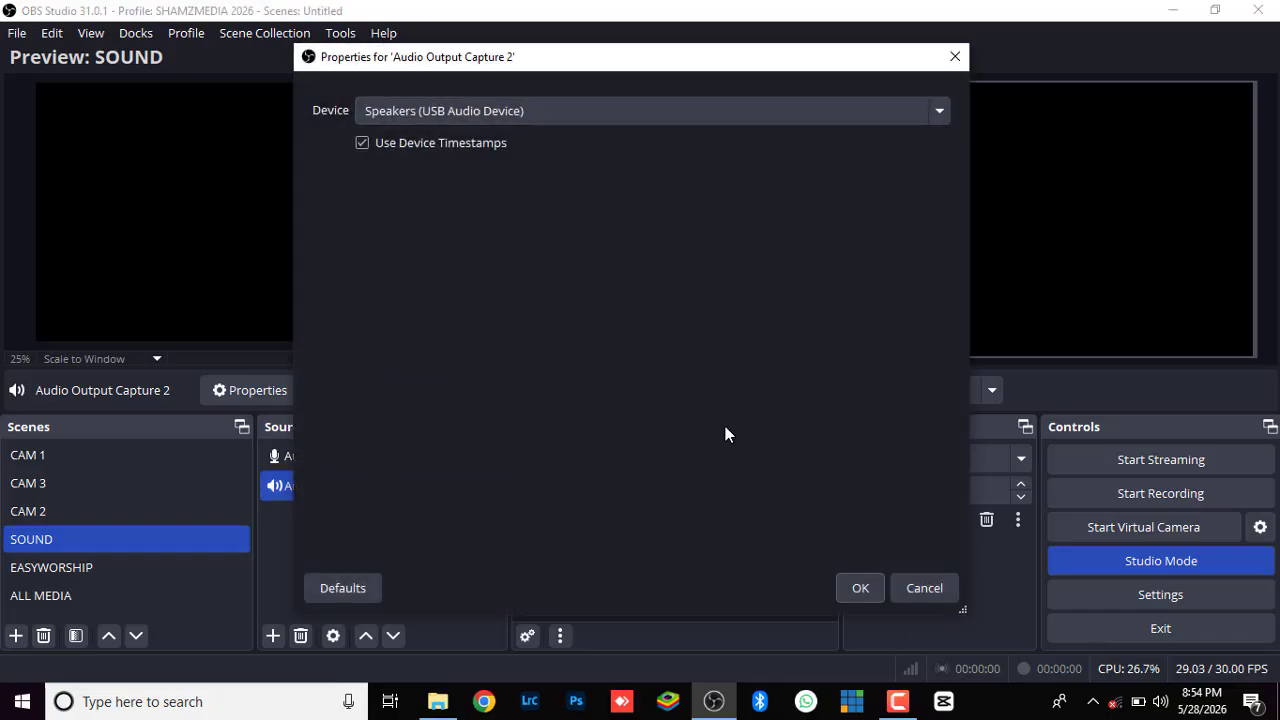
pyautogui.click(865, 586)
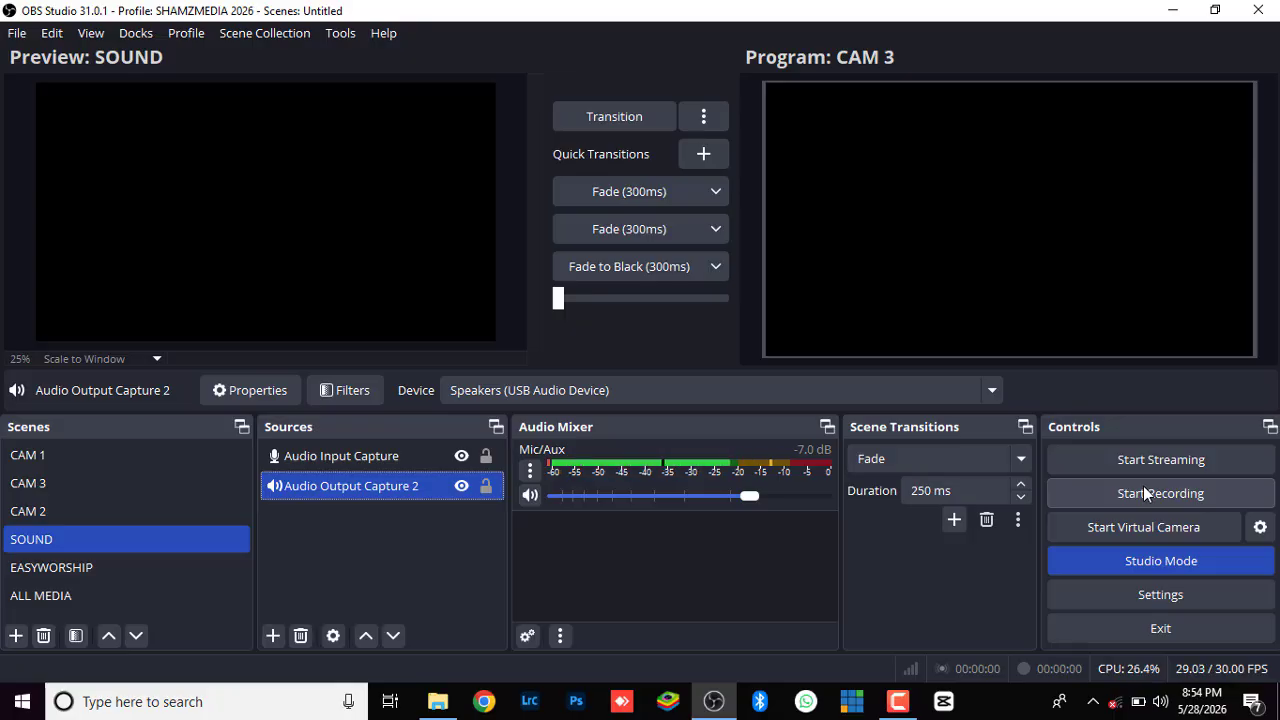
# Add an Upward Compressor filter to the Mic/Aux channel, keeping its default name.
pyautogui.click(530, 471)
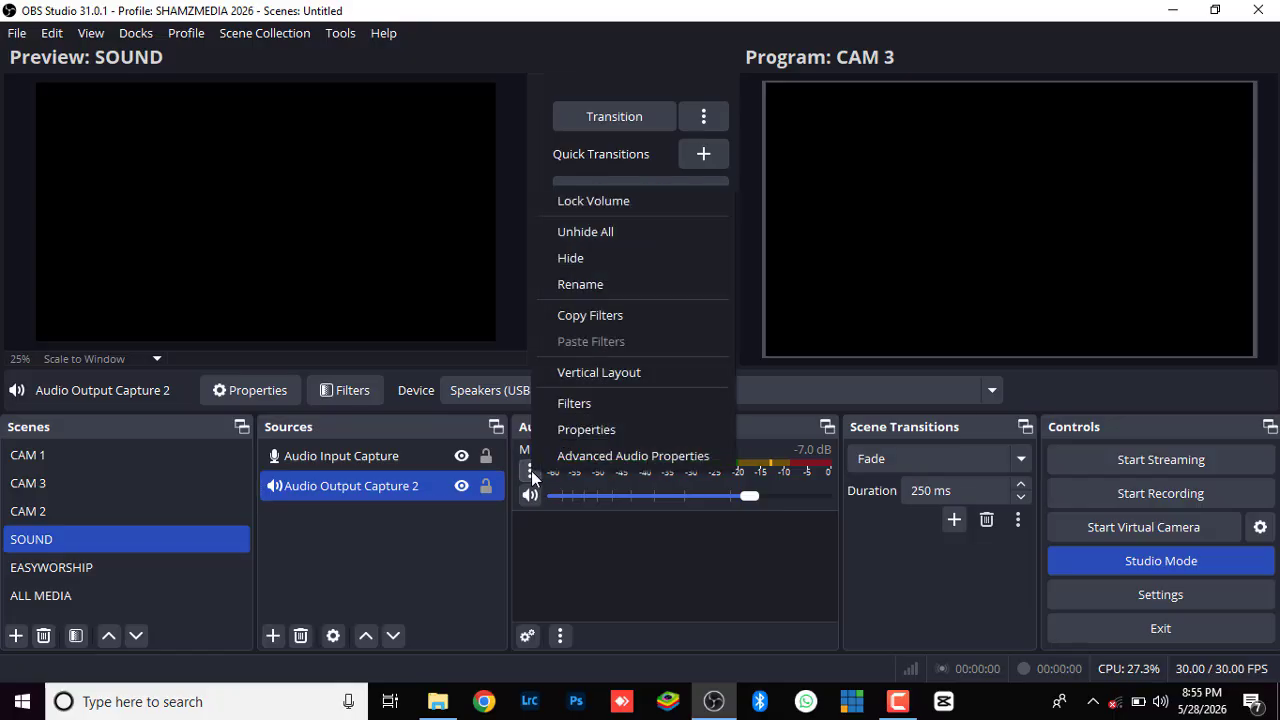
pyautogui.click(600, 404)
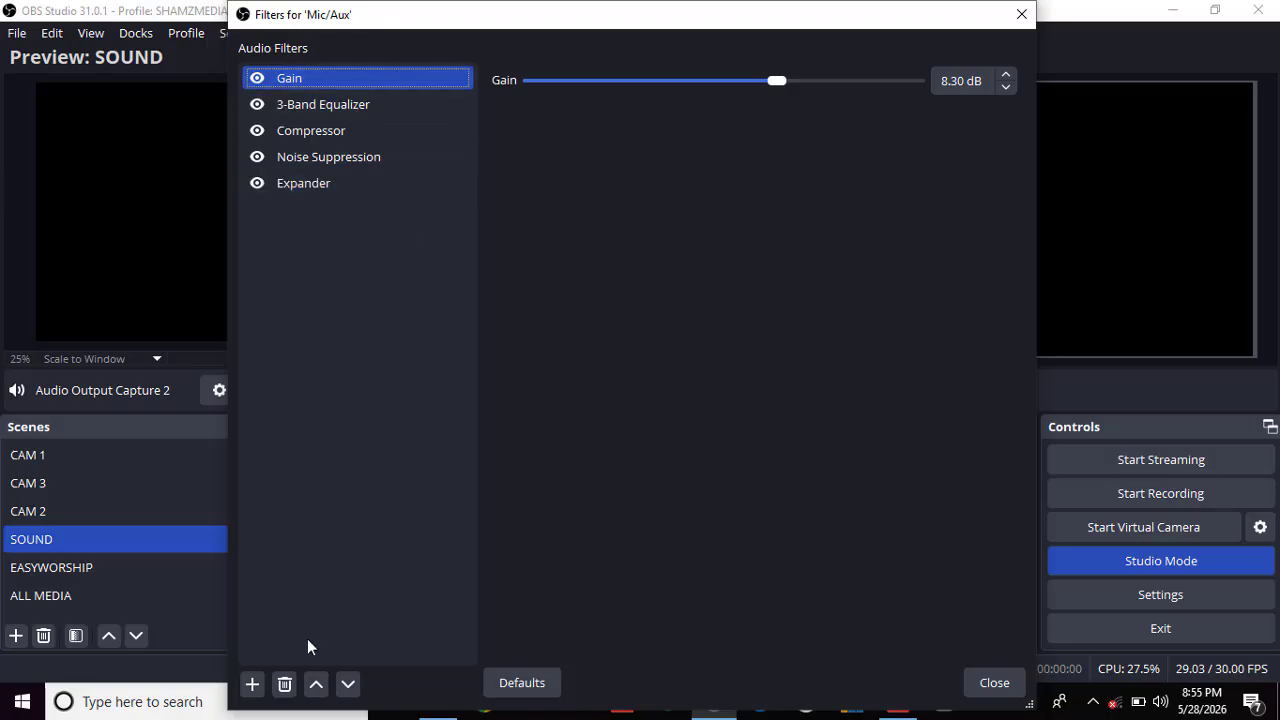
pyautogui.click(251, 688)
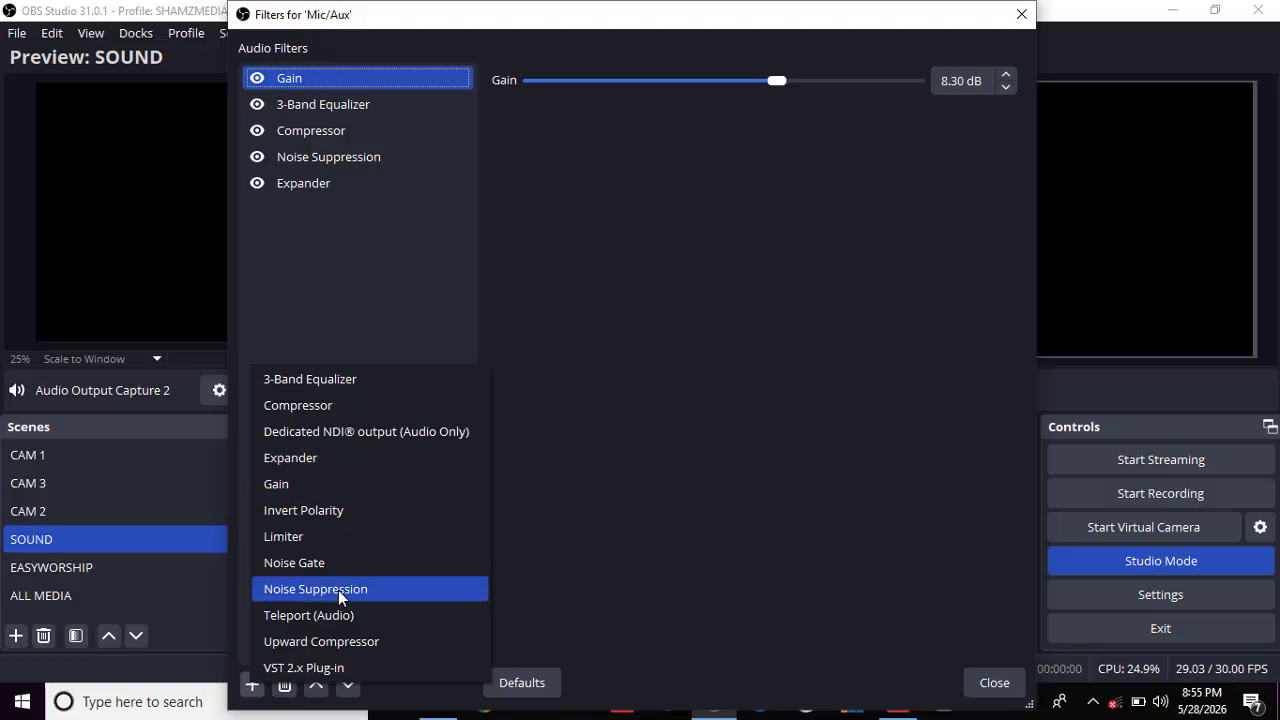
pyautogui.click(338, 649)
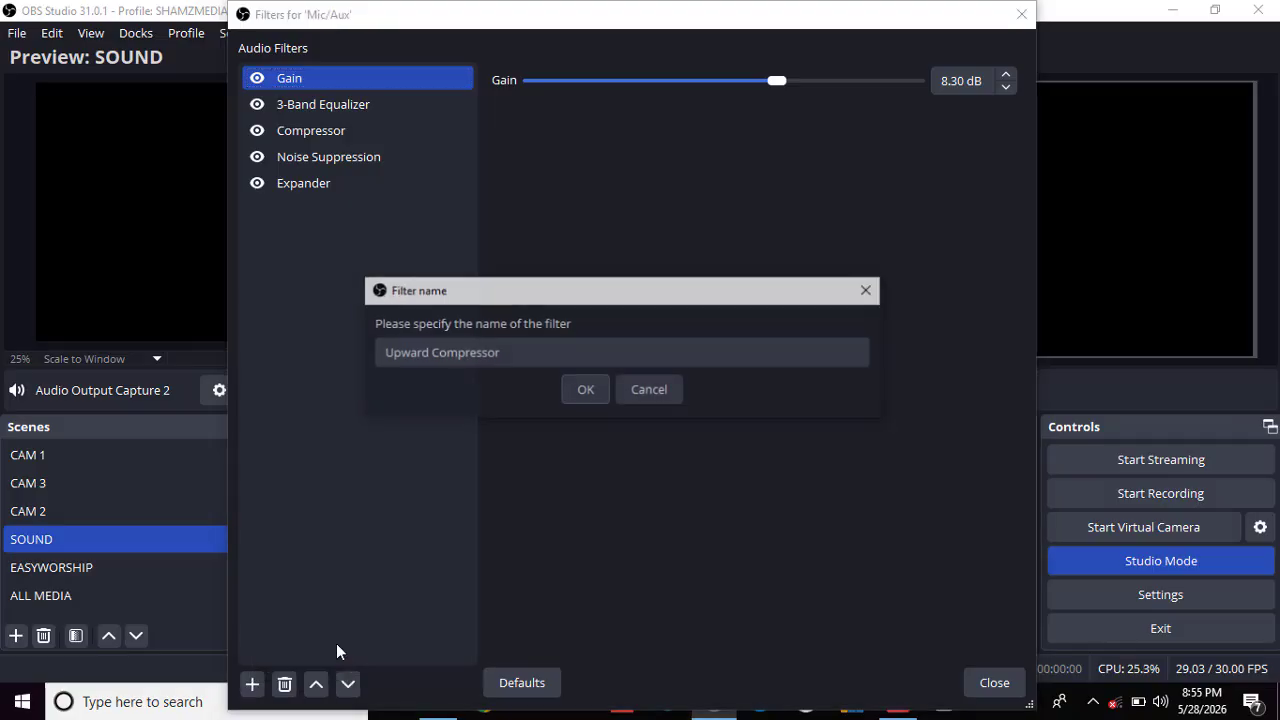
pyautogui.click(576, 394)
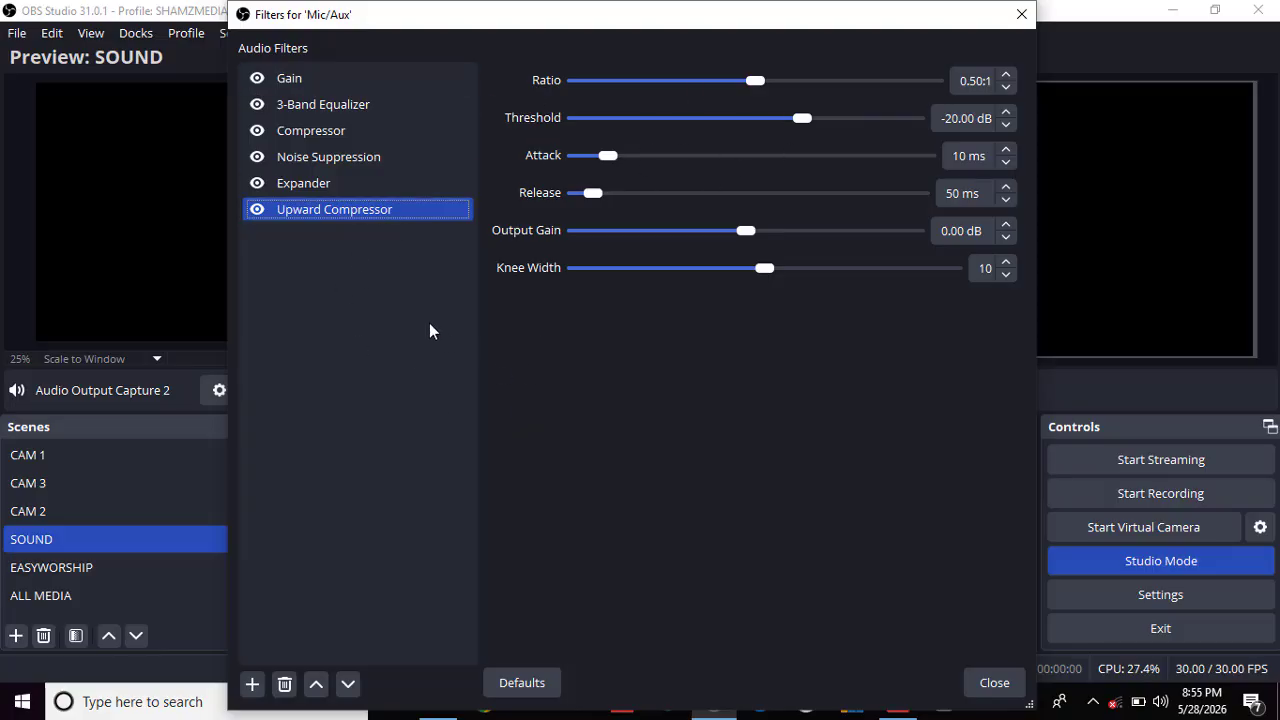
# Try a very low level on the Mic/Aux Gain filter, about -25.5 dB, and raise it to about 6.1 dB.
pyautogui.click(365, 81)
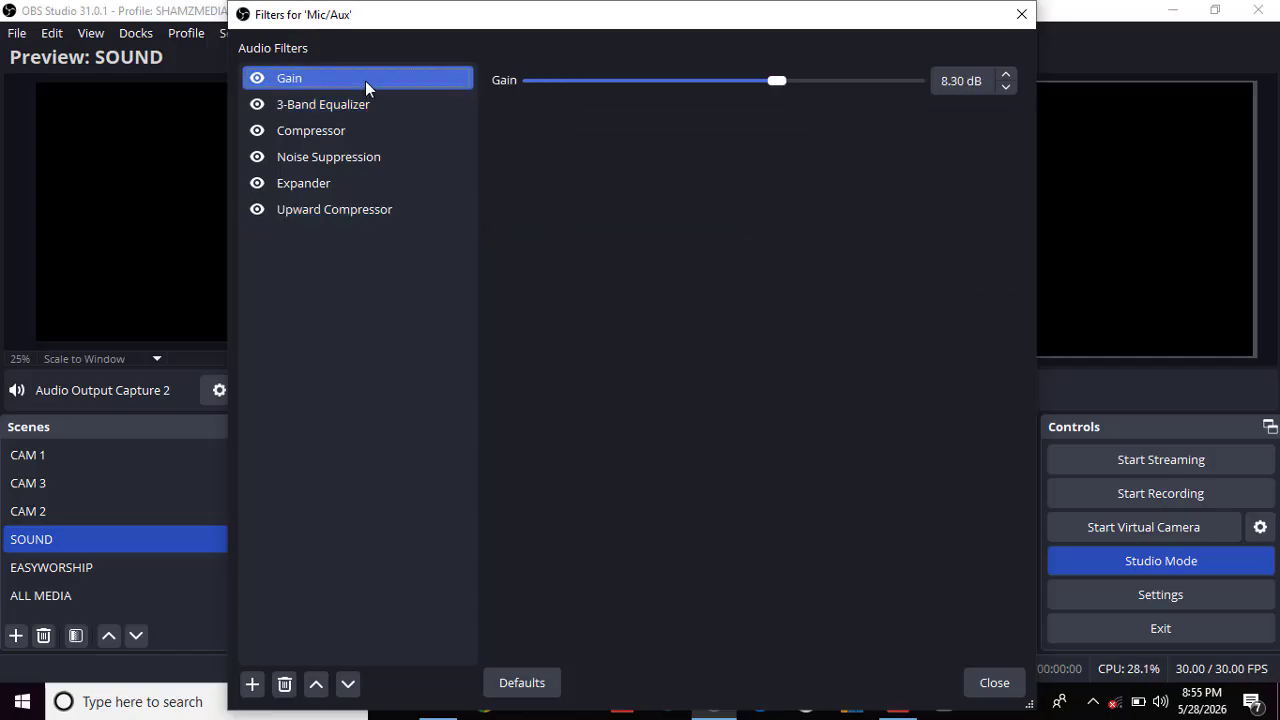
pyautogui.click(776, 80)
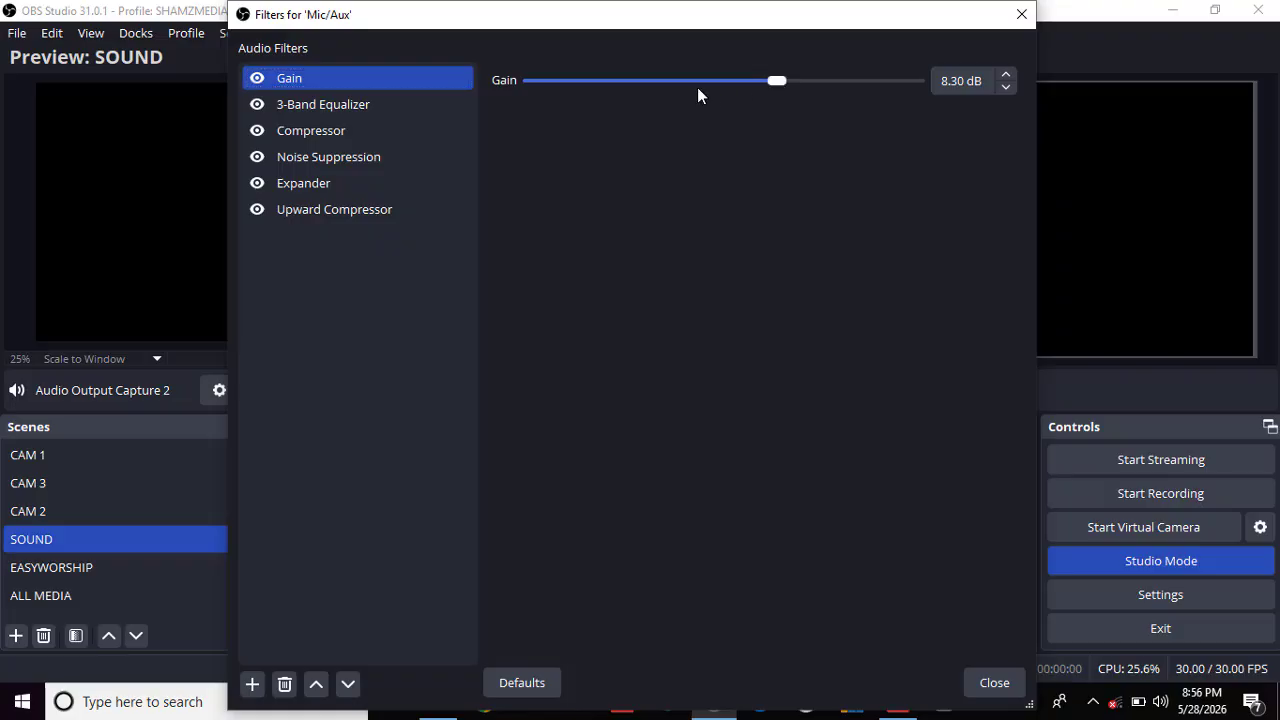
pyautogui.moveTo(781, 83); pyautogui.dragTo(494, 94)
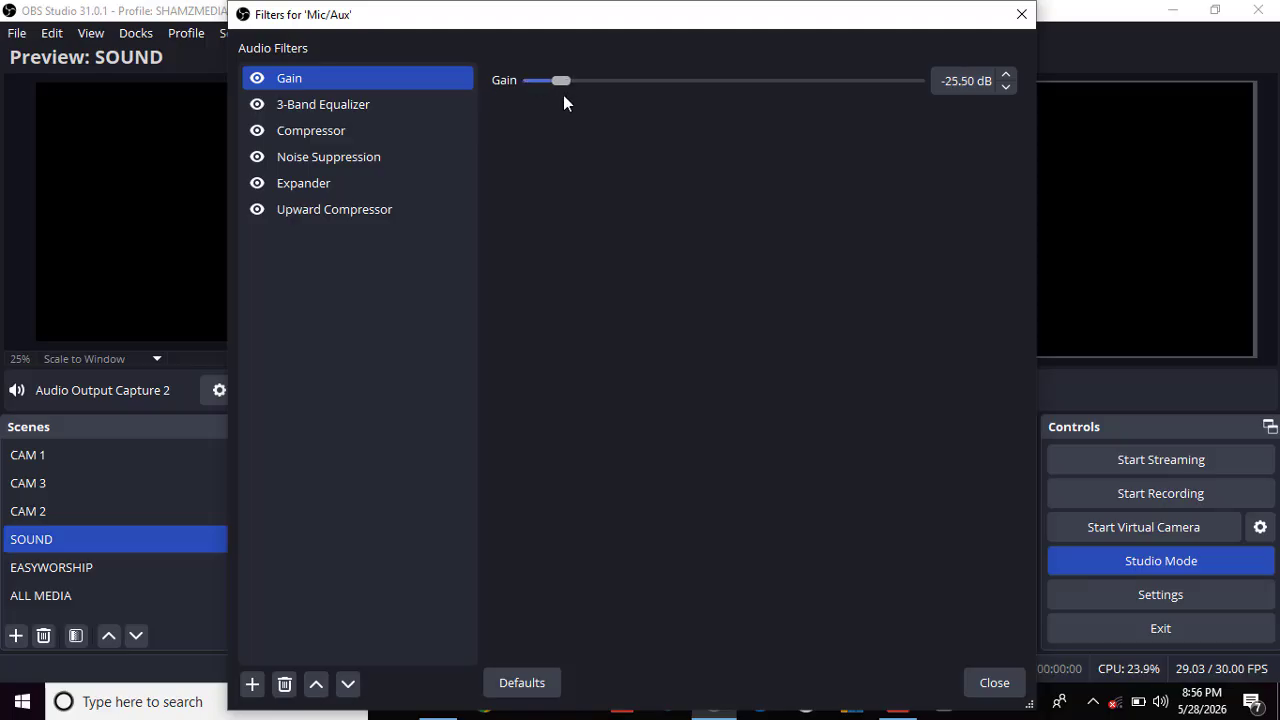
pyautogui.moveTo(564, 96); pyautogui.dragTo(767, 96)
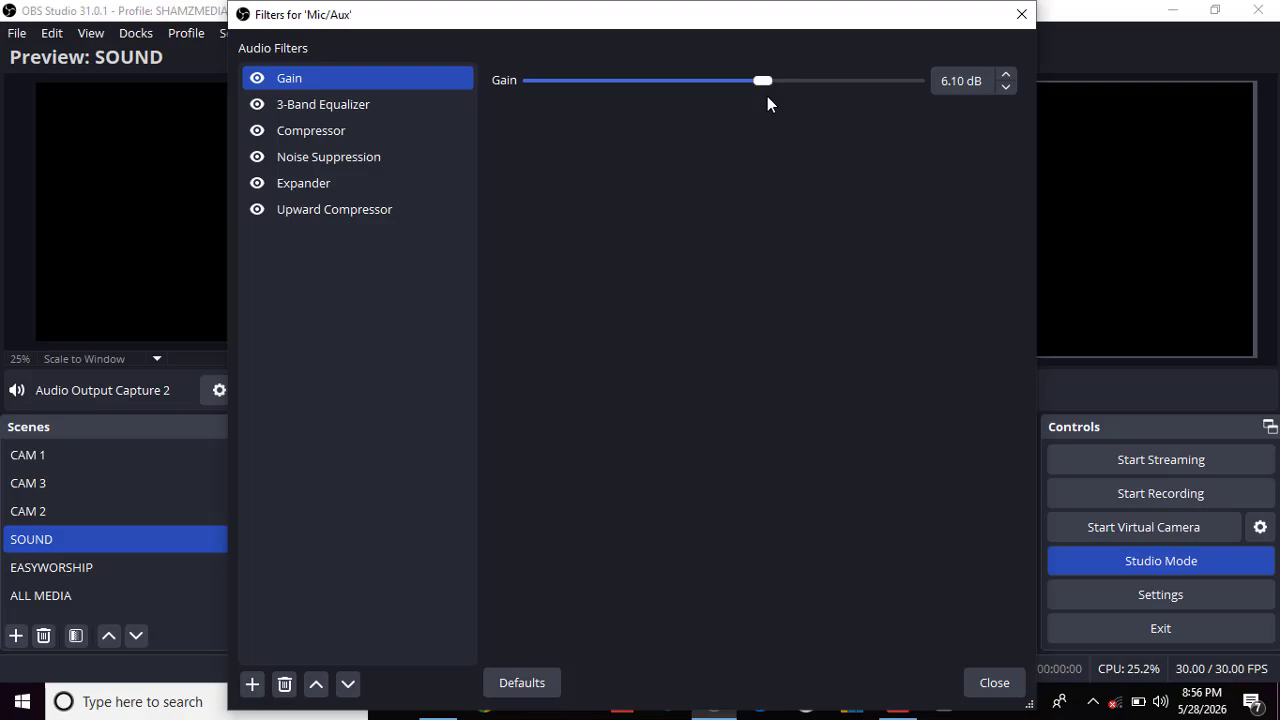
# Start a test recording and vary the Gain filter, trying 30 dB and about 0.7 dB before setting about -8 dB.
pyautogui.click(1153, 489)
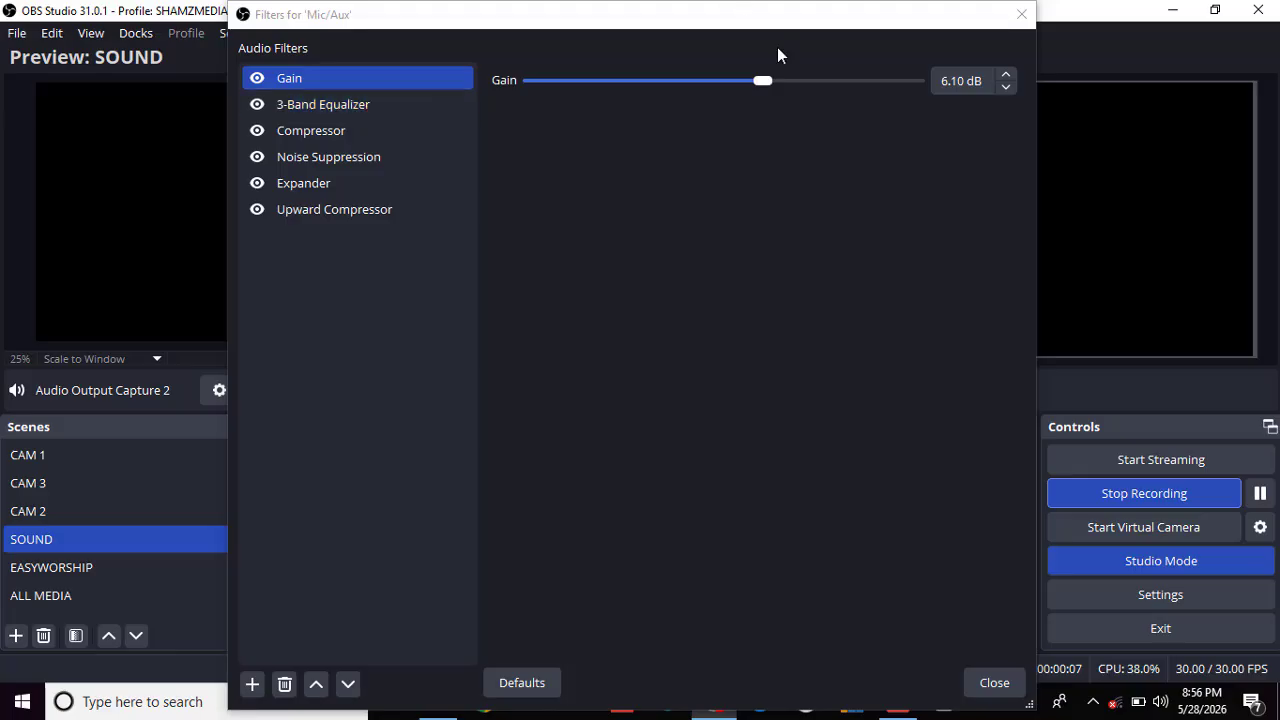
pyautogui.click(762, 80)
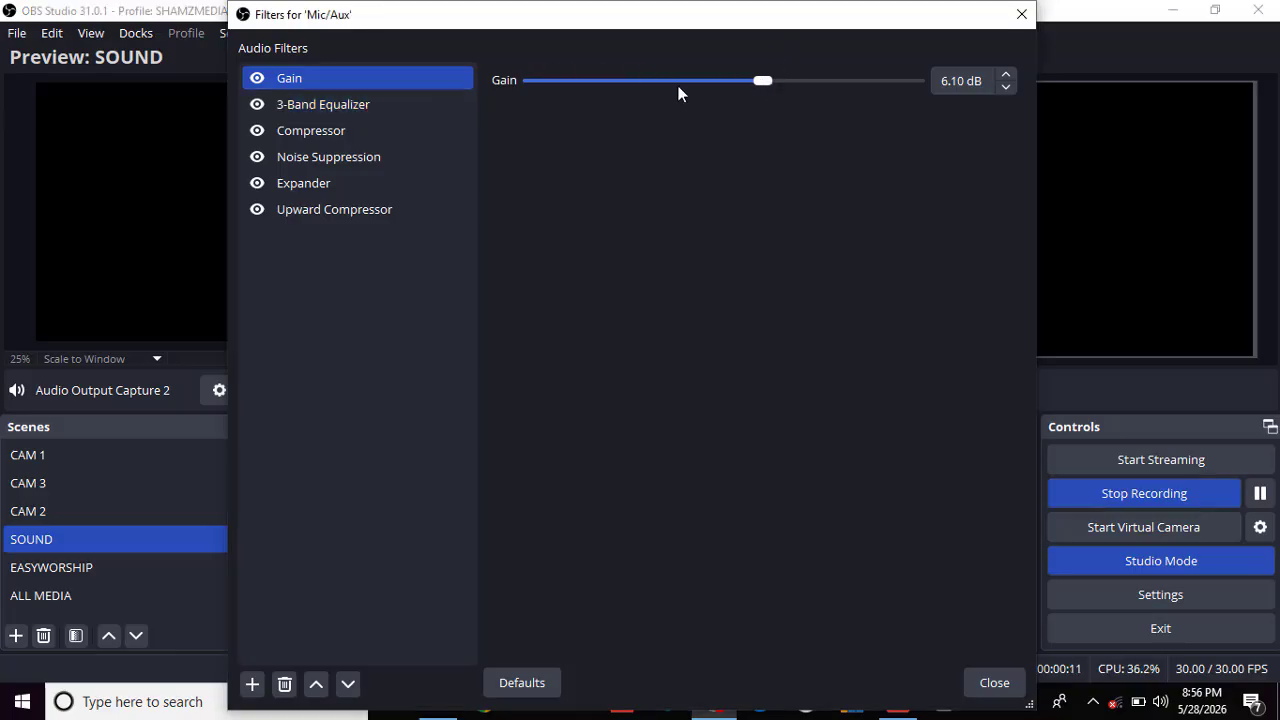
pyautogui.moveTo(760, 79); pyautogui.dragTo(937, 198)
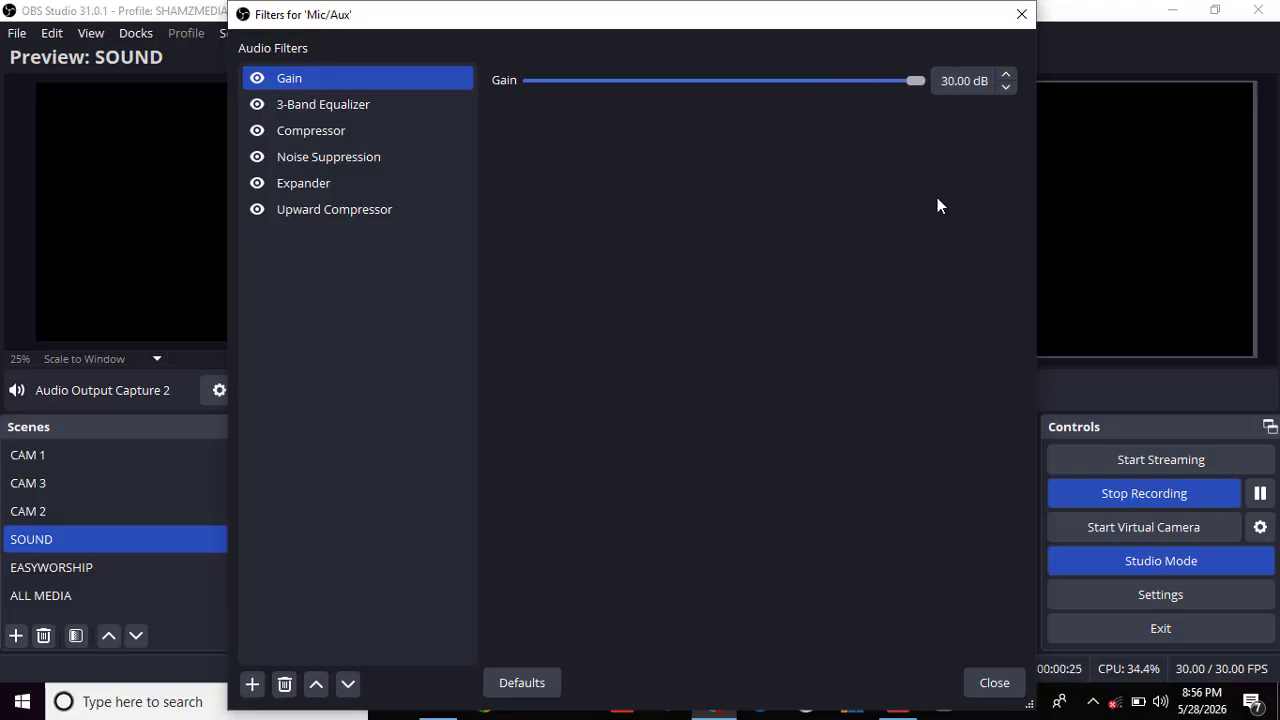
pyautogui.moveTo(937, 197); pyautogui.dragTo(726, 212)
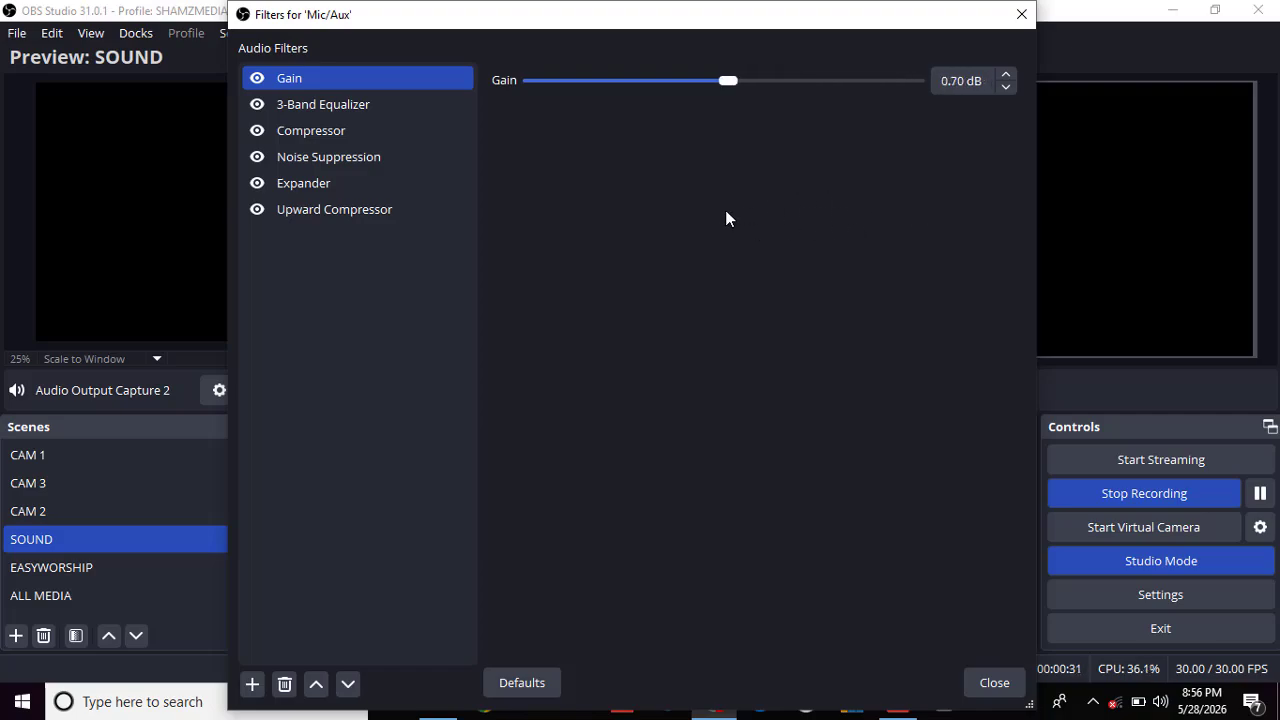
pyautogui.moveTo(728, 80); pyautogui.dragTo(757, 101)
pyautogui.moveTo(761, 82)
pyautogui.mouseDown()
pyautogui.moveTo(772, 89)
pyautogui.moveTo(752, 100)
pyautogui.moveTo(763, 97)
pyautogui.mouseUp()
pyautogui.moveTo(763, 82); pyautogui.dragTo(680, 134)
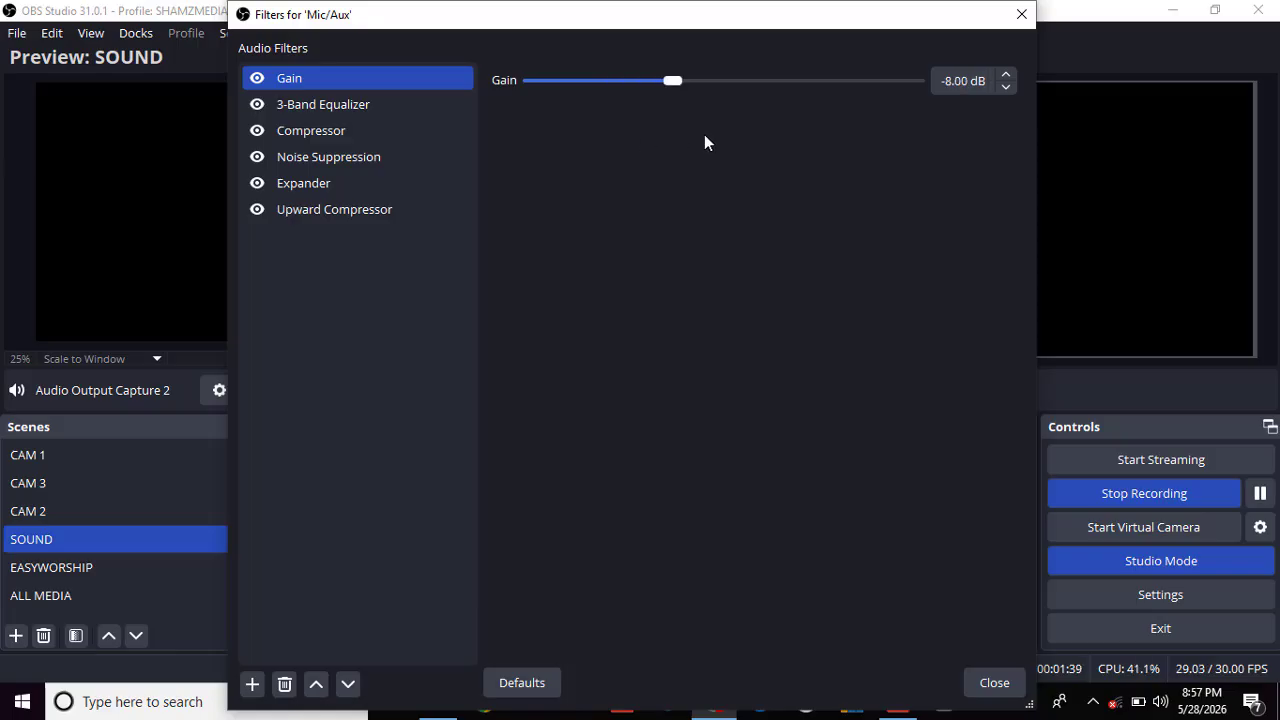
# Lower the High, Mid and Low bands of the 3-Band Equalizer filter to -20 dB.
pyautogui.click(381, 105)
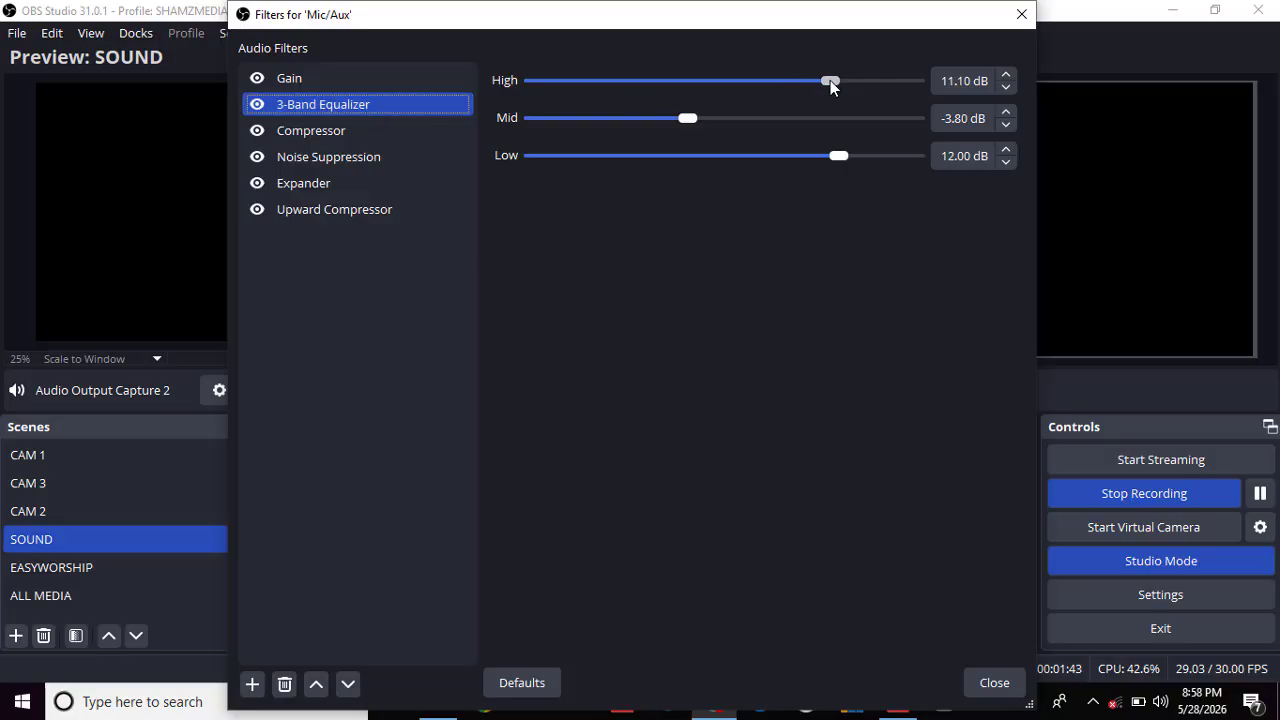
pyautogui.moveTo(830, 82); pyautogui.dragTo(481, 130)
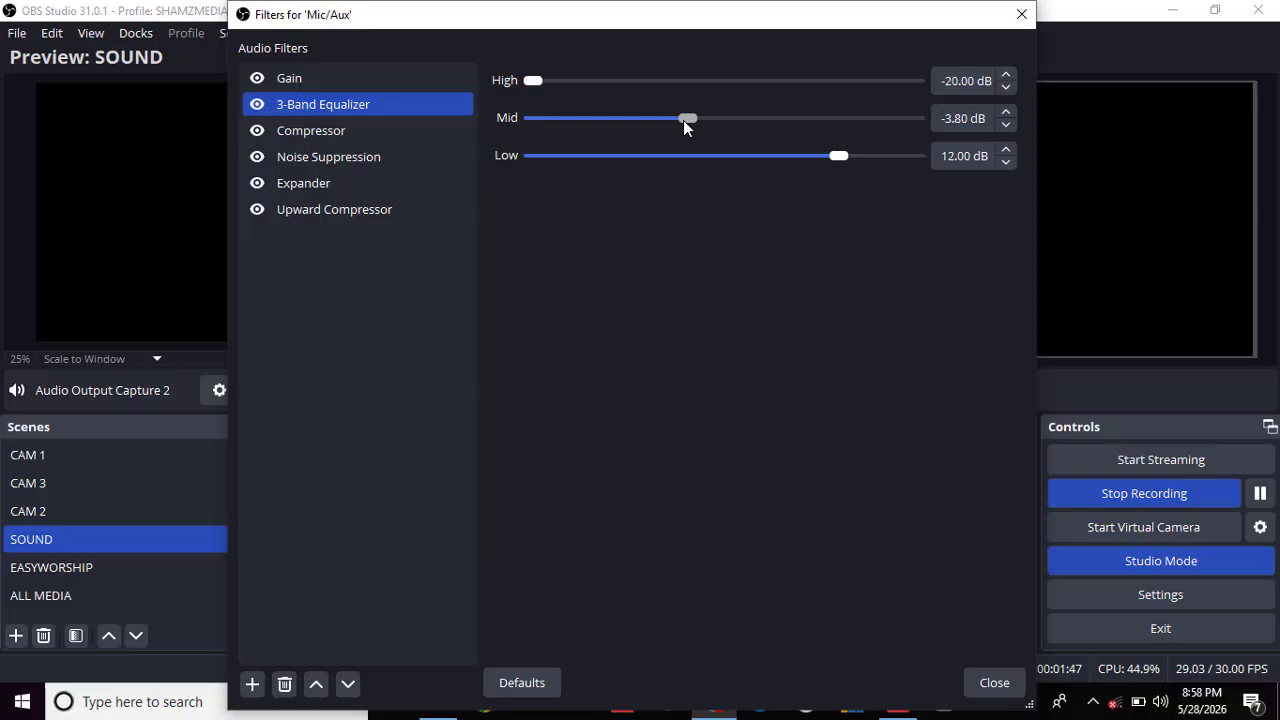
pyautogui.moveTo(684, 121); pyautogui.dragTo(527, 118)
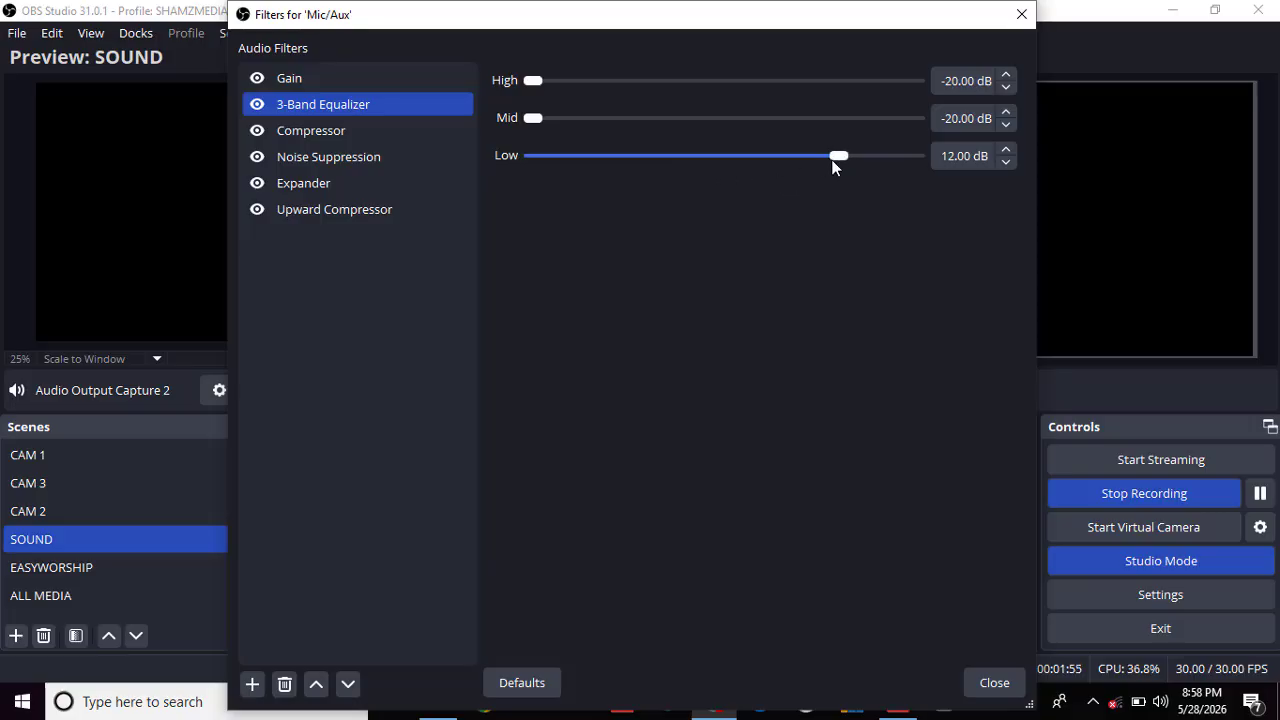
pyautogui.moveTo(842, 155); pyautogui.dragTo(490, 201)
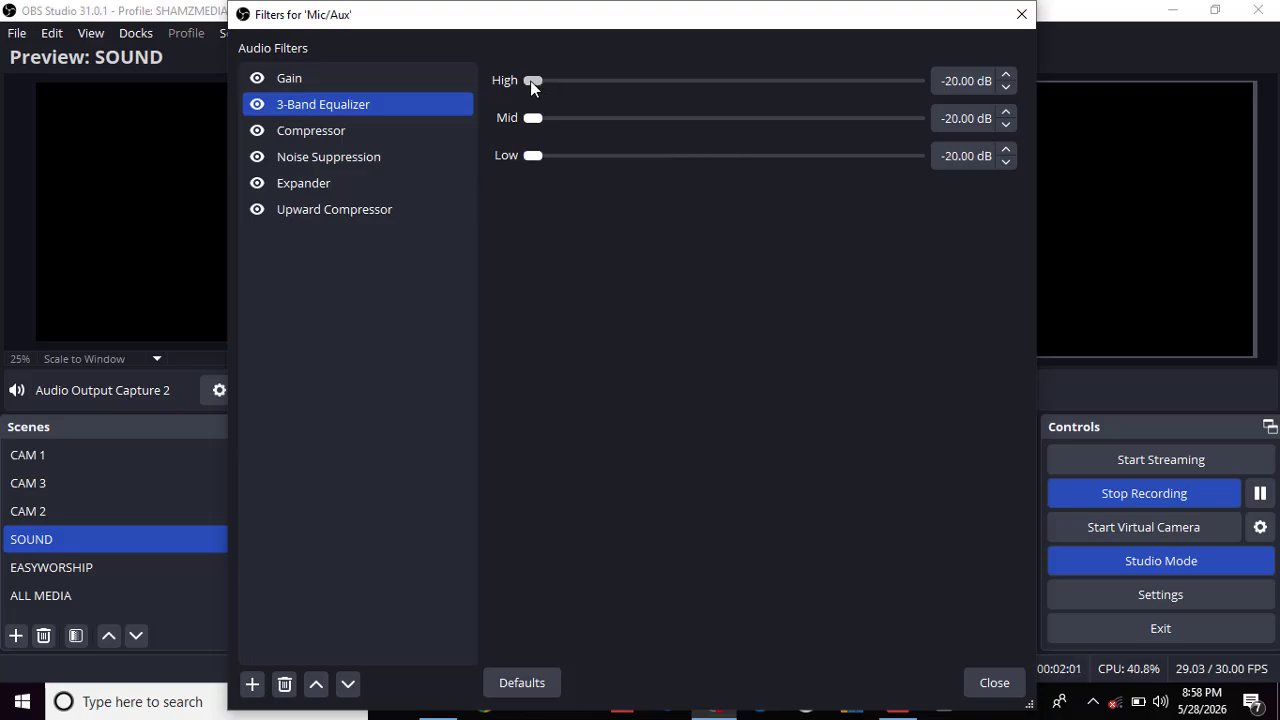
# Raise the equalizer bands to around neutral: High about 0.1 dB, Mid 0 dB and Low about 1.2 dB.
pyautogui.moveTo(531, 82); pyautogui.dragTo(723, 136)
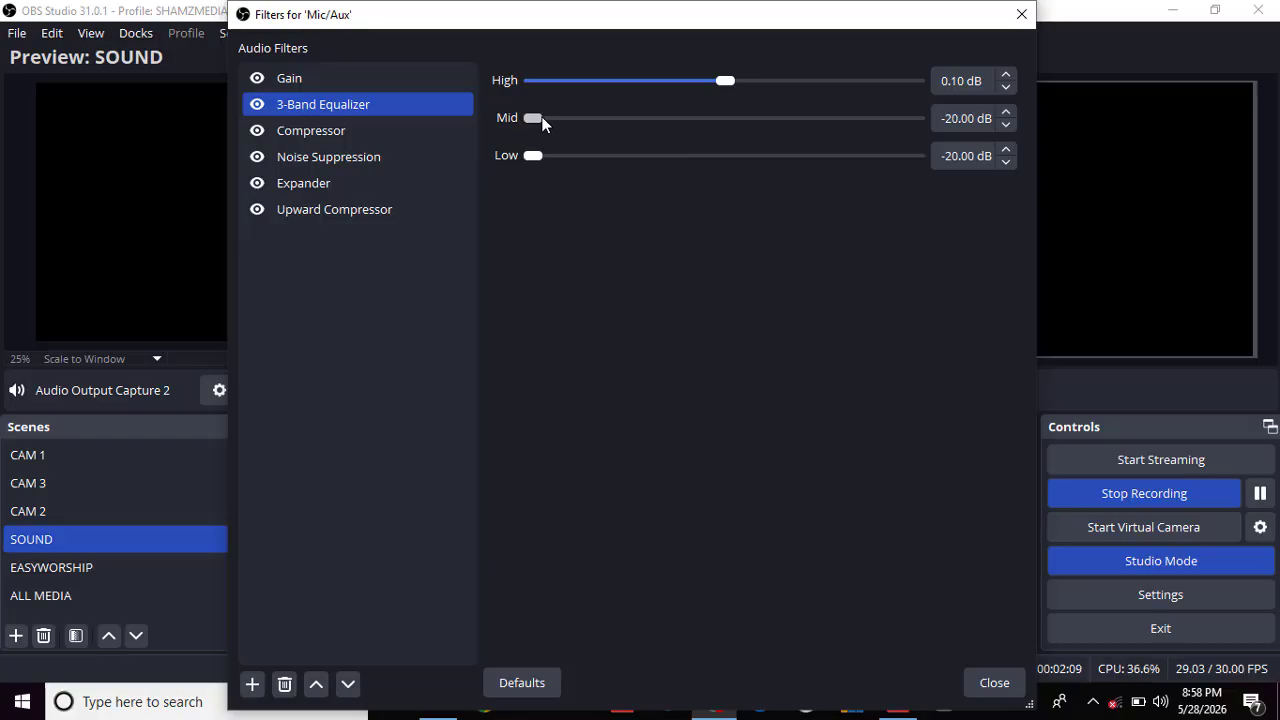
pyautogui.moveTo(542, 118); pyautogui.dragTo(733, 148)
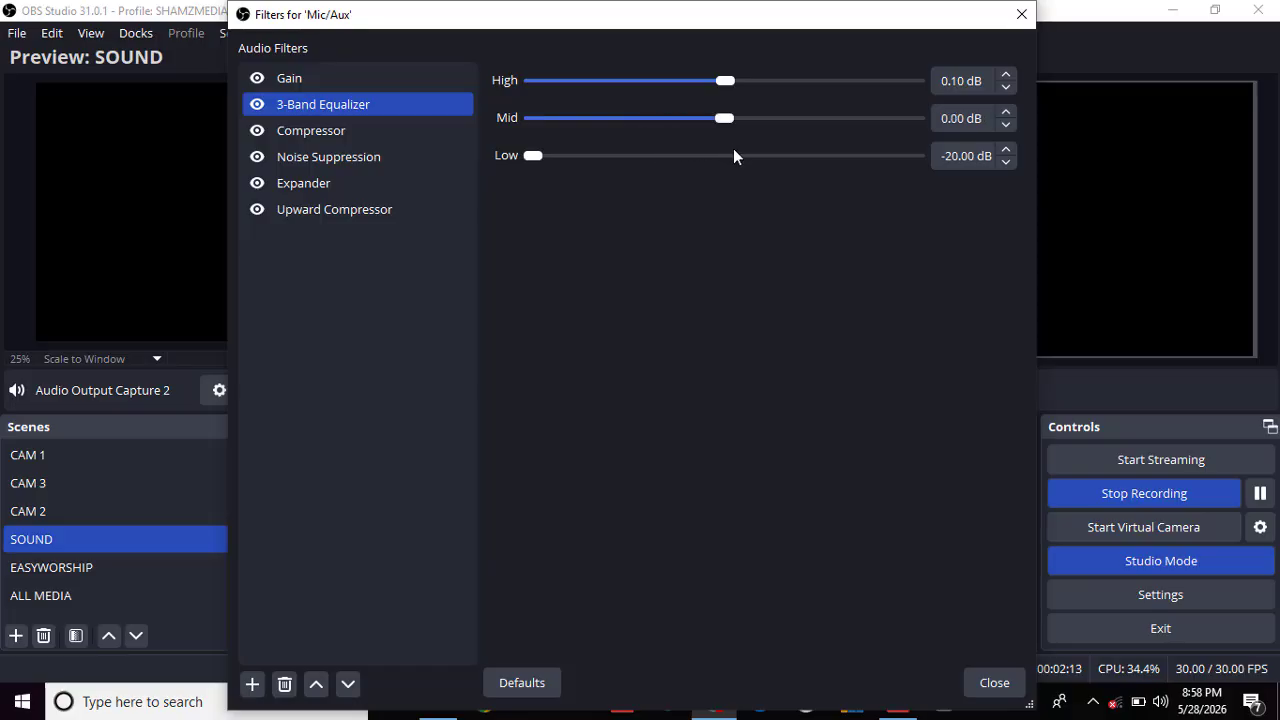
pyautogui.moveTo(537, 156); pyautogui.dragTo(740, 160)
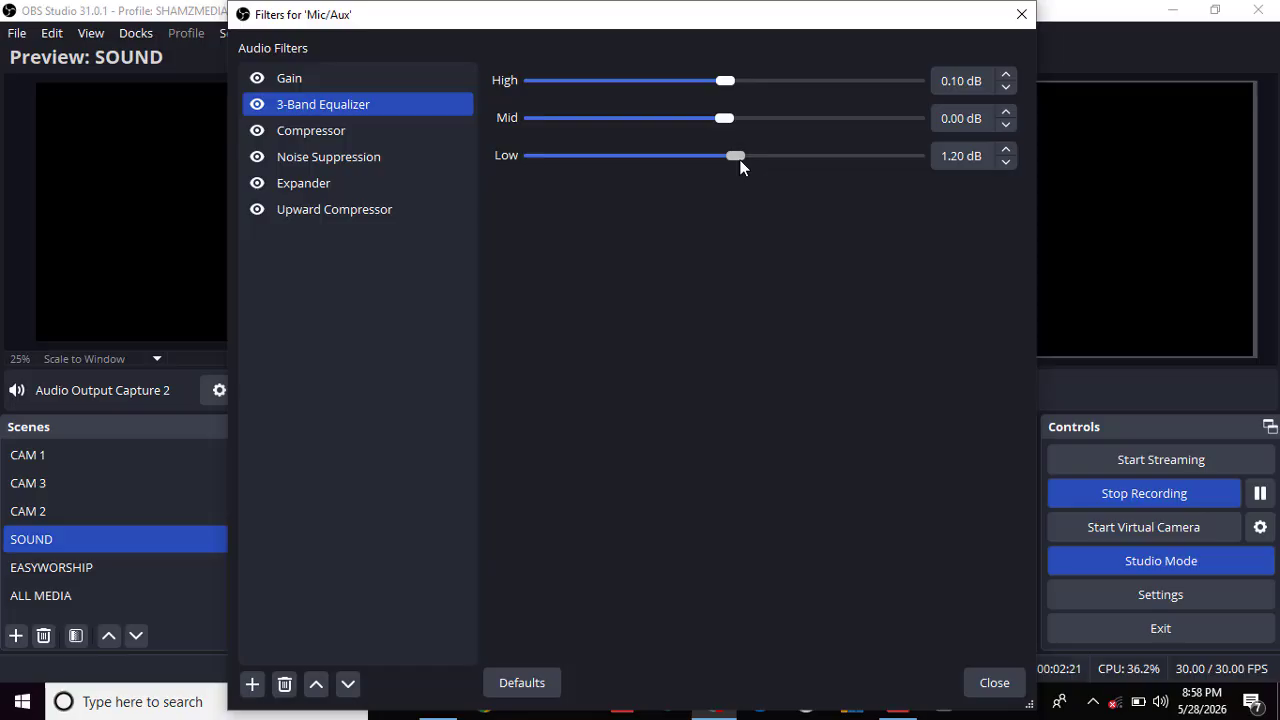
# Try the equalizer's Low band at up to 20 dB and bring it back to about -1.3 dB.
pyautogui.moveTo(746, 163); pyautogui.dragTo(764, 245)
pyautogui.moveTo(763, 245); pyautogui.dragTo(764, 245)
pyautogui.moveTo(764, 245); pyautogui.dragTo(830, 288)
pyautogui.moveTo(818, 157); pyautogui.dragTo(983, 222)
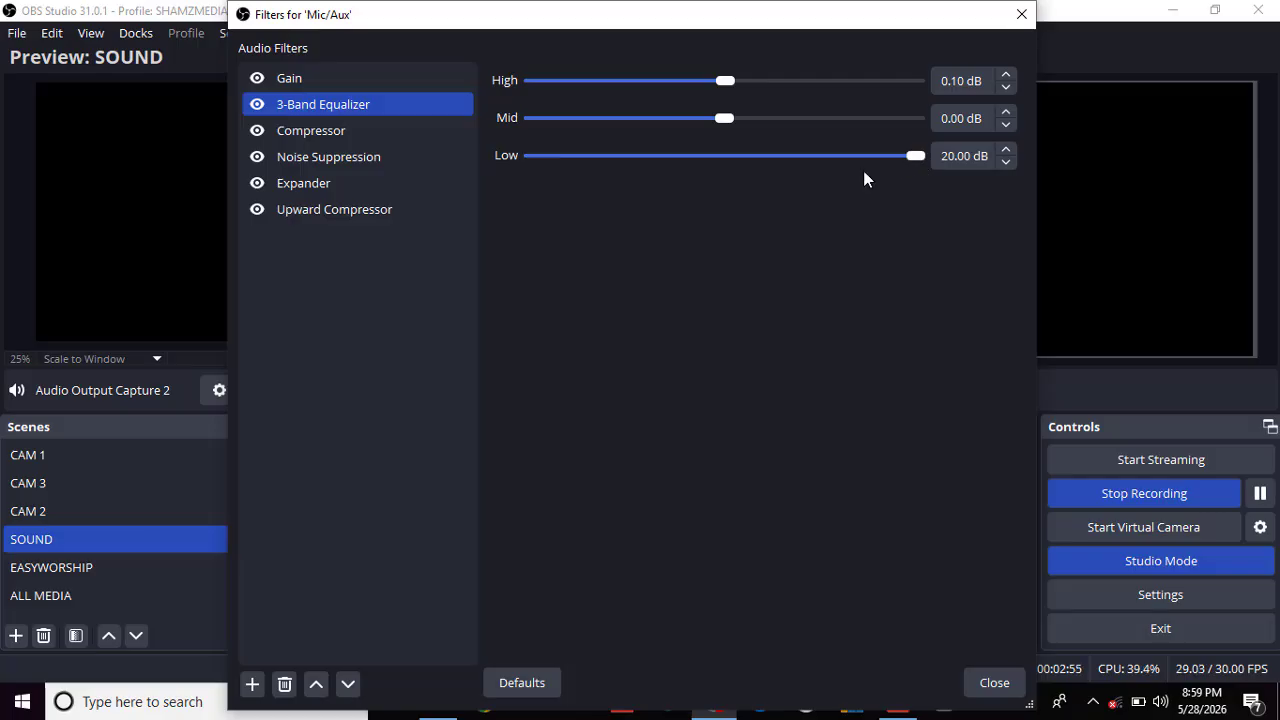
pyautogui.moveTo(919, 156); pyautogui.dragTo(715, 173)
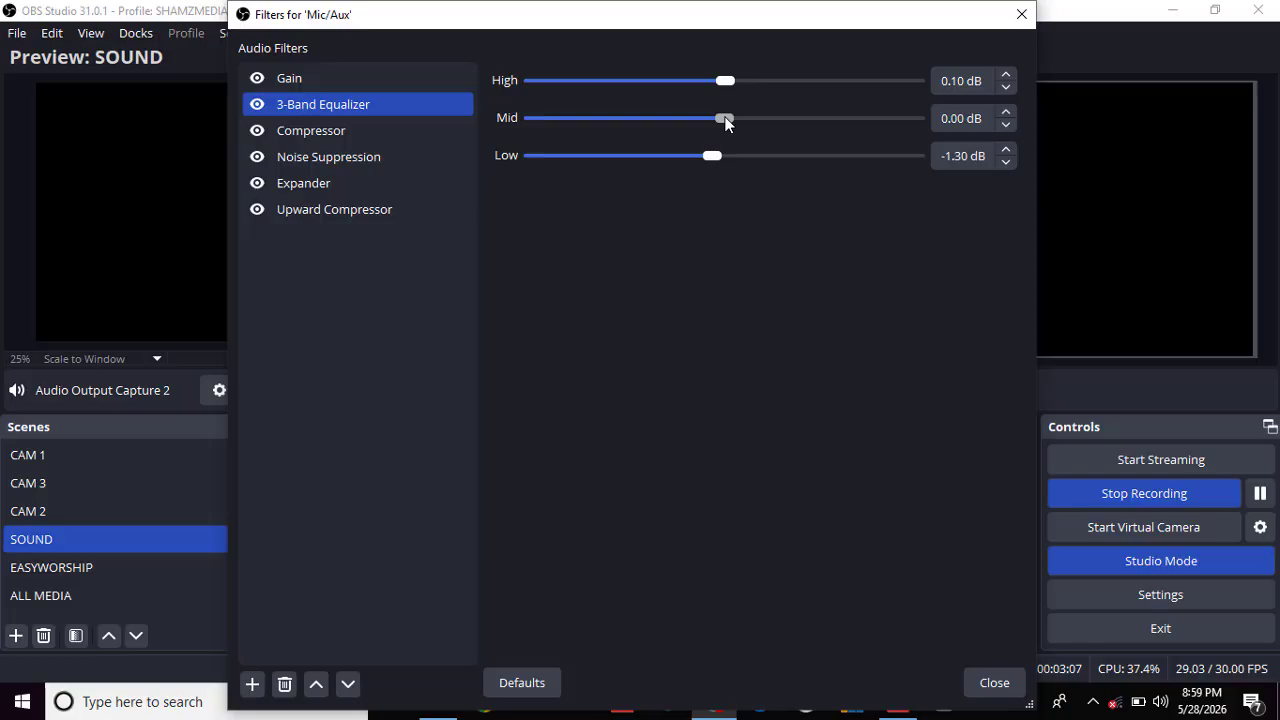
# Try the equalizer's Mid at 17 dB and -9 dB, raise High and settle it at about 4.4 dB, and set Mid to about -2.4 dB.
pyautogui.moveTo(725, 120); pyautogui.dragTo(887, 146)
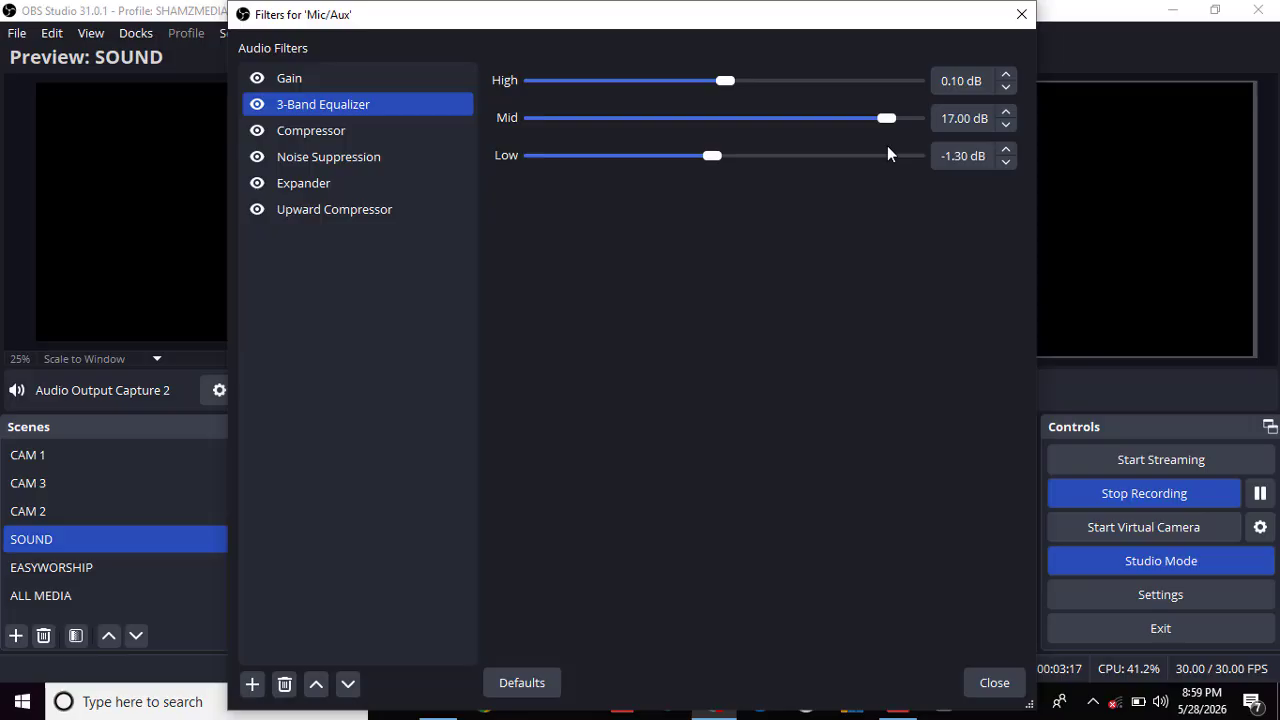
pyautogui.moveTo(884, 122); pyautogui.dragTo(636, 123)
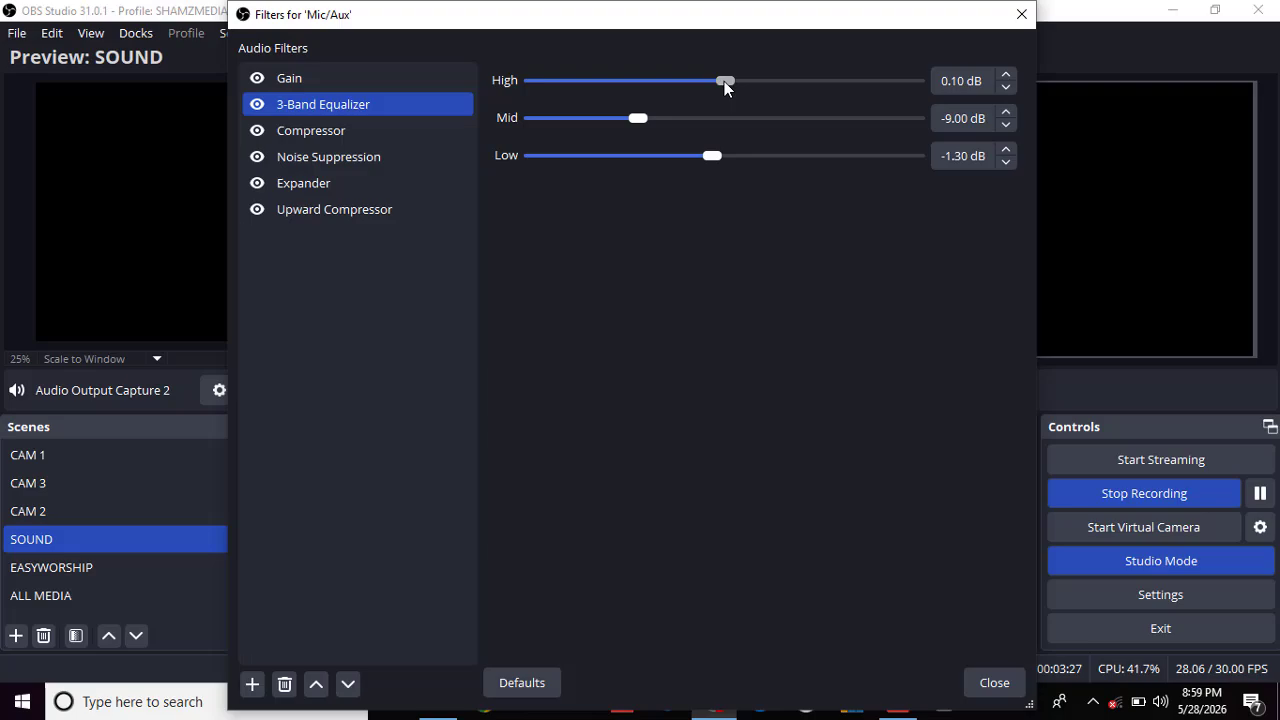
pyautogui.moveTo(724, 81); pyautogui.dragTo(887, 137)
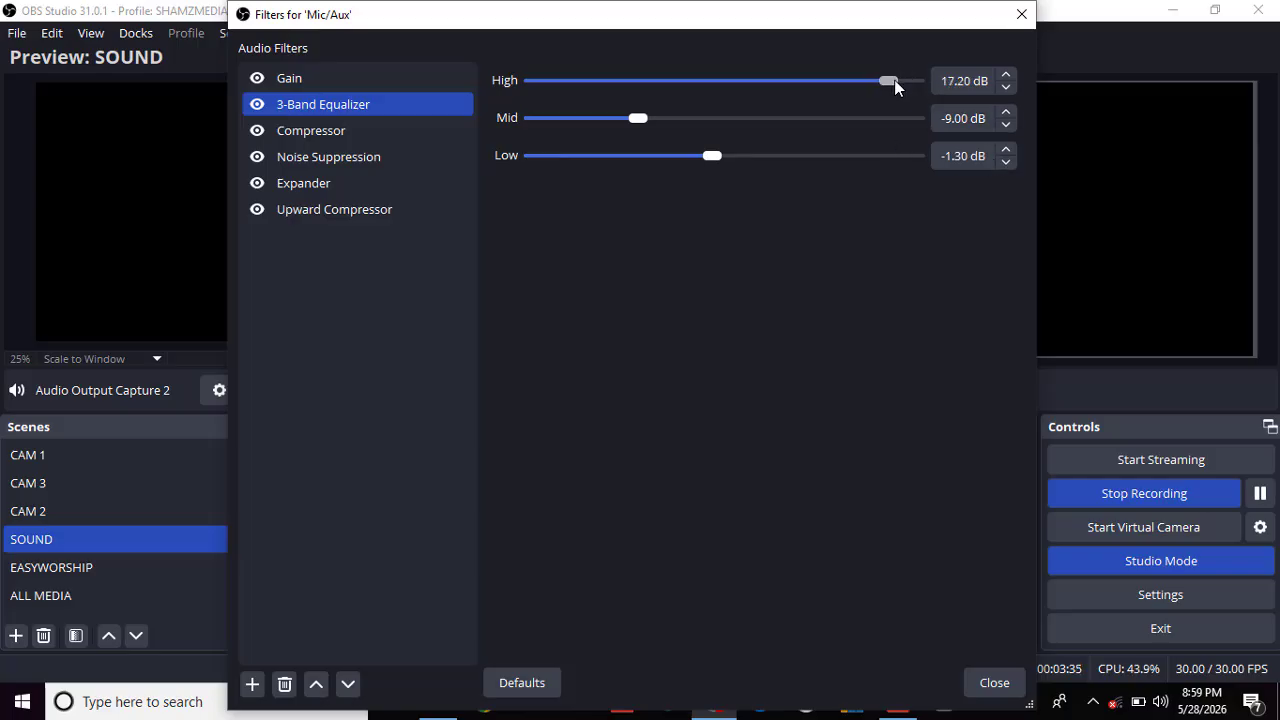
pyautogui.moveTo(895, 87); pyautogui.dragTo(927, 82)
pyautogui.moveTo(915, 85); pyautogui.dragTo(765, 88)
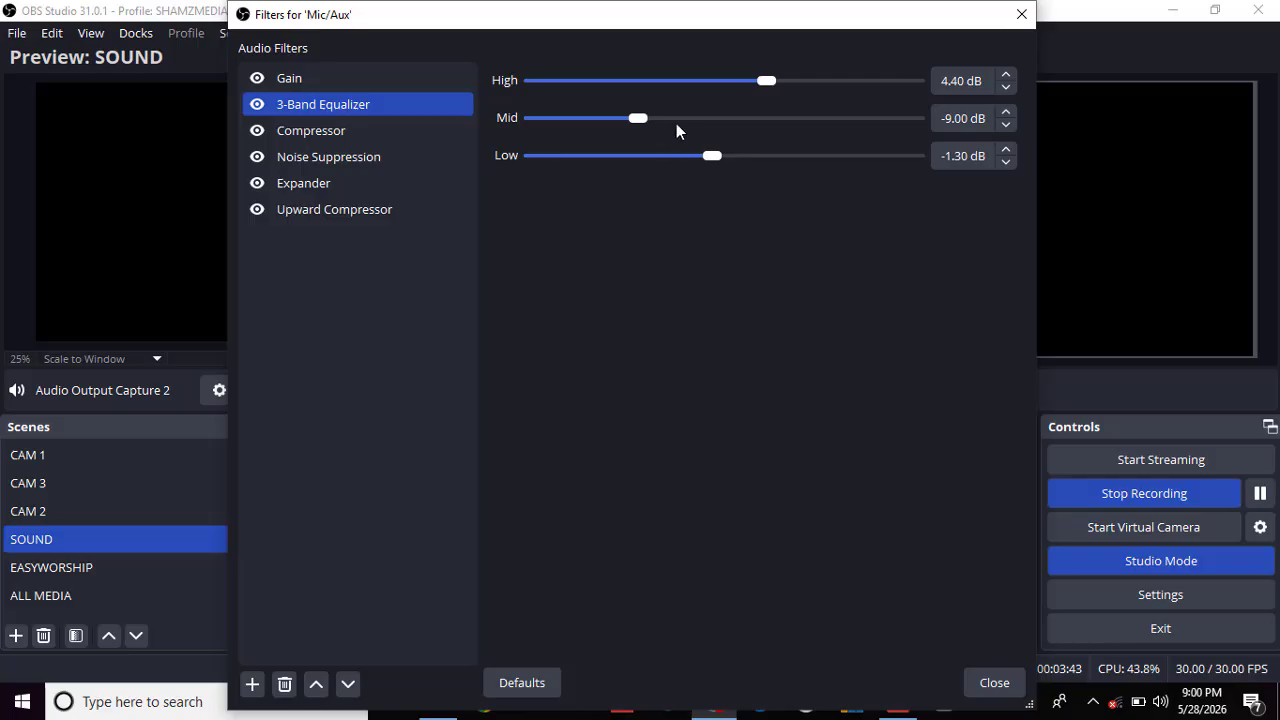
pyautogui.click(696, 118)
pyautogui.moveTo(655, 118); pyautogui.dragTo(704, 124)
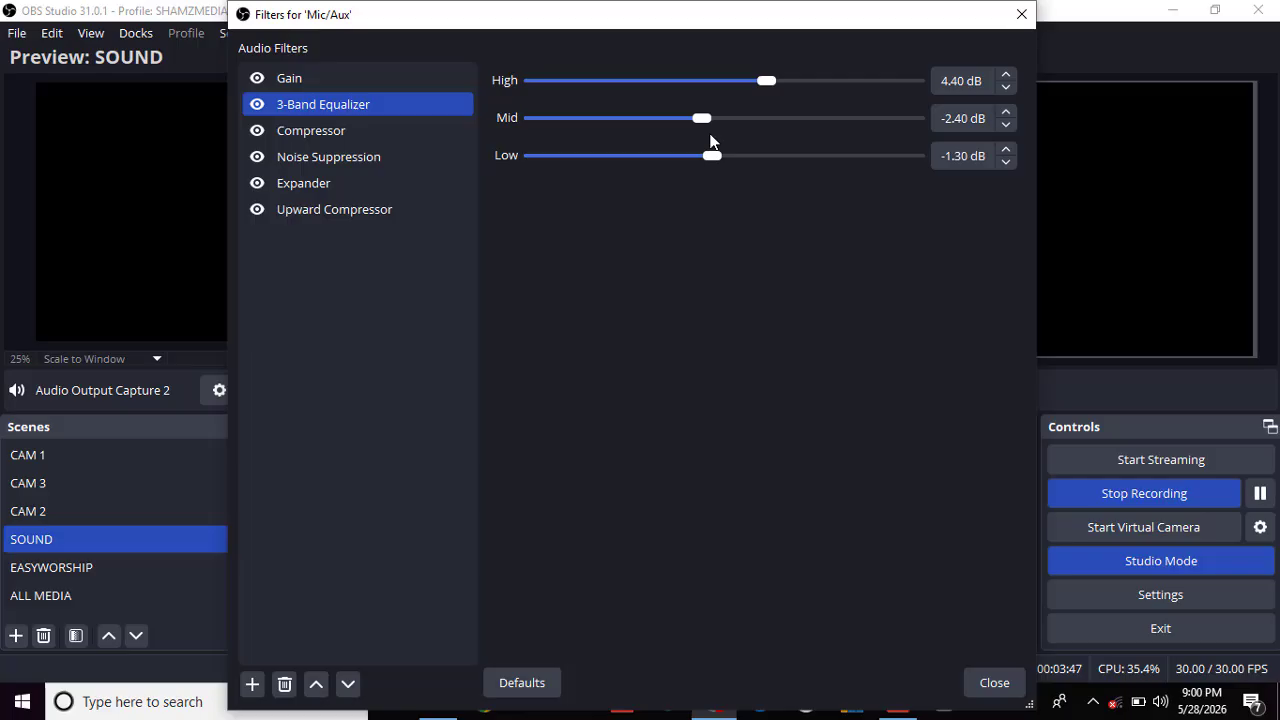
# Vary the Compressor filter's output gain, settling at about 11.8 dB, and set its attack to about 21 ms.
pyautogui.click(360, 137)
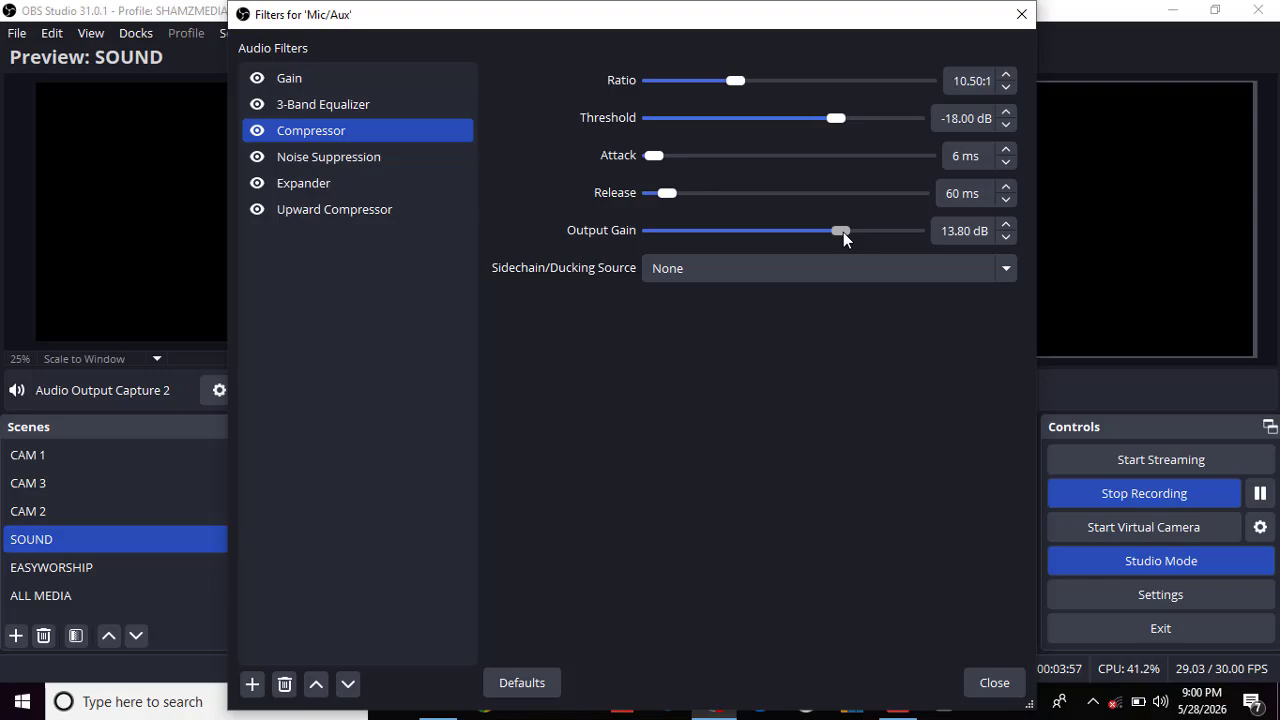
pyautogui.moveTo(843, 232); pyautogui.dragTo(890, 232)
pyautogui.moveTo(916, 232); pyautogui.dragTo(865, 244)
pyautogui.moveTo(861, 231); pyautogui.dragTo(832, 260)
pyautogui.moveTo(660, 152)
pyautogui.mouseDown()
pyautogui.moveTo(962, 174)
pyautogui.moveTo(767, 157)
pyautogui.moveTo(686, 189)
pyautogui.moveTo(682, 158)
pyautogui.moveTo(655, 162)
pyautogui.mouseUp()
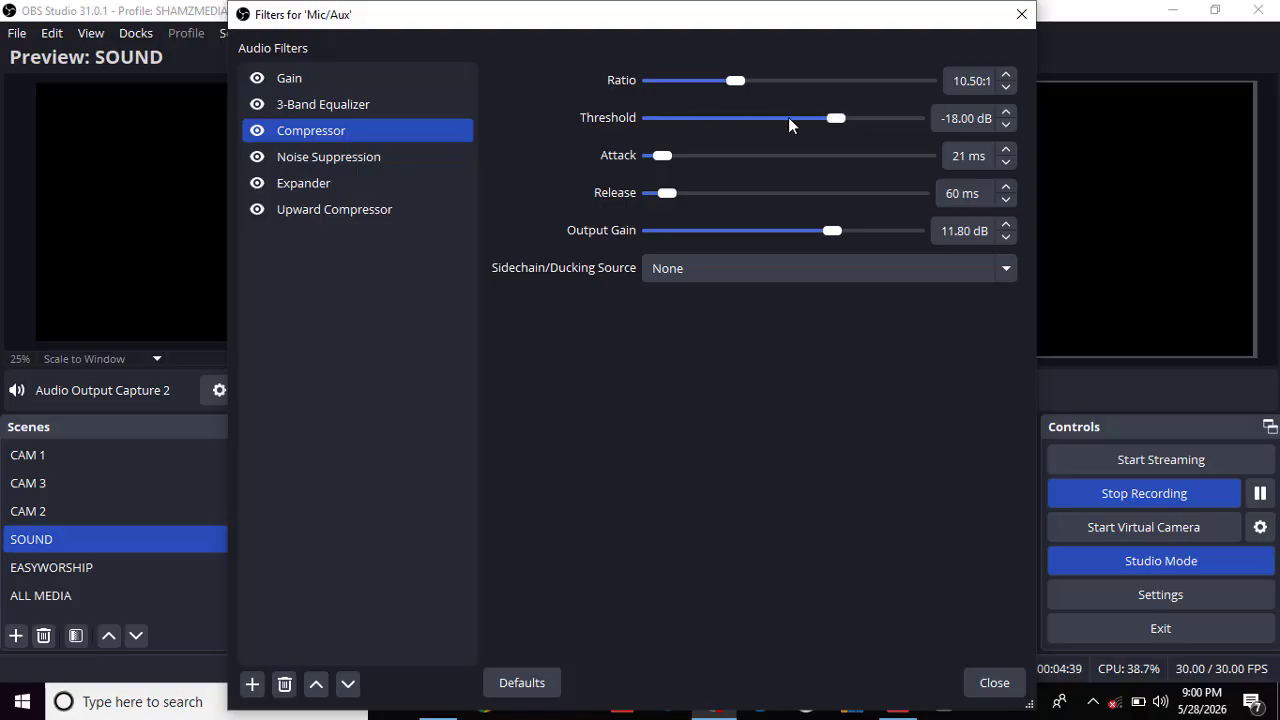
# Try the Compressor's threshold at about -43.8 dB and bring it back up to about -21.7 dB.
pyautogui.moveTo(835, 118); pyautogui.dragTo(848, 184)
pyautogui.moveTo(841, 118); pyautogui.dragTo(721, 139)
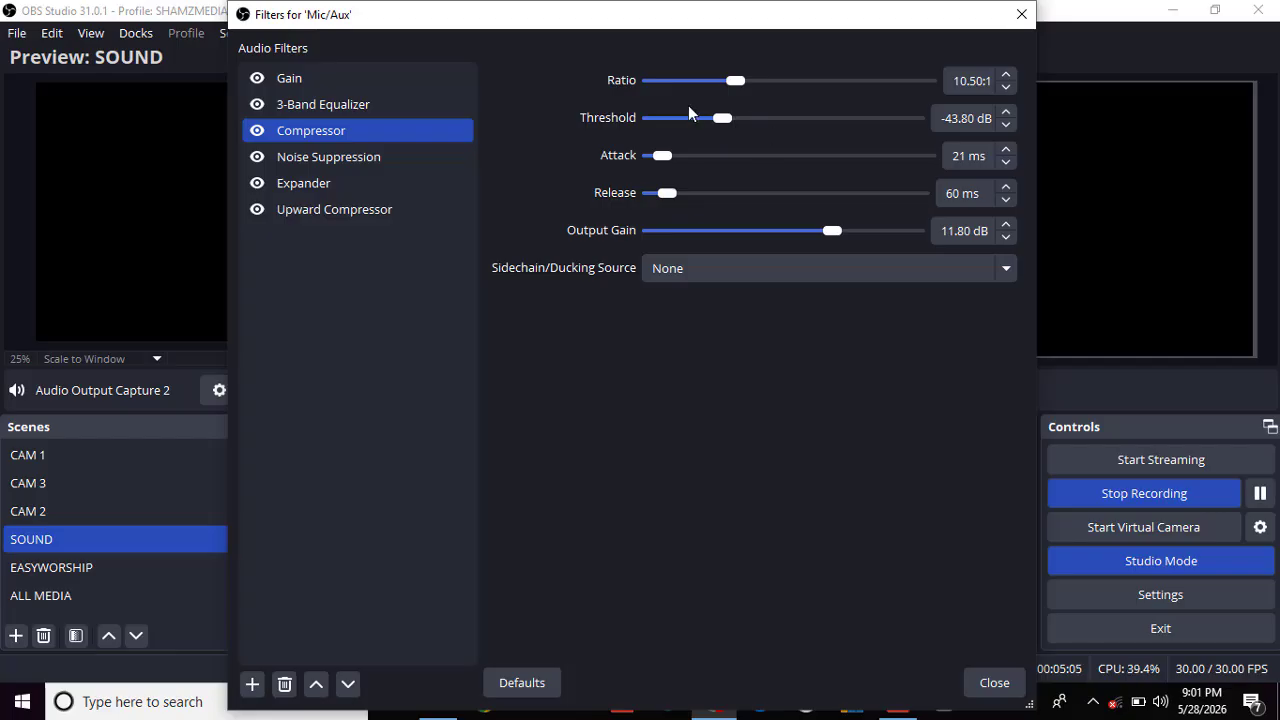
pyautogui.moveTo(719, 116); pyautogui.dragTo(821, 121)
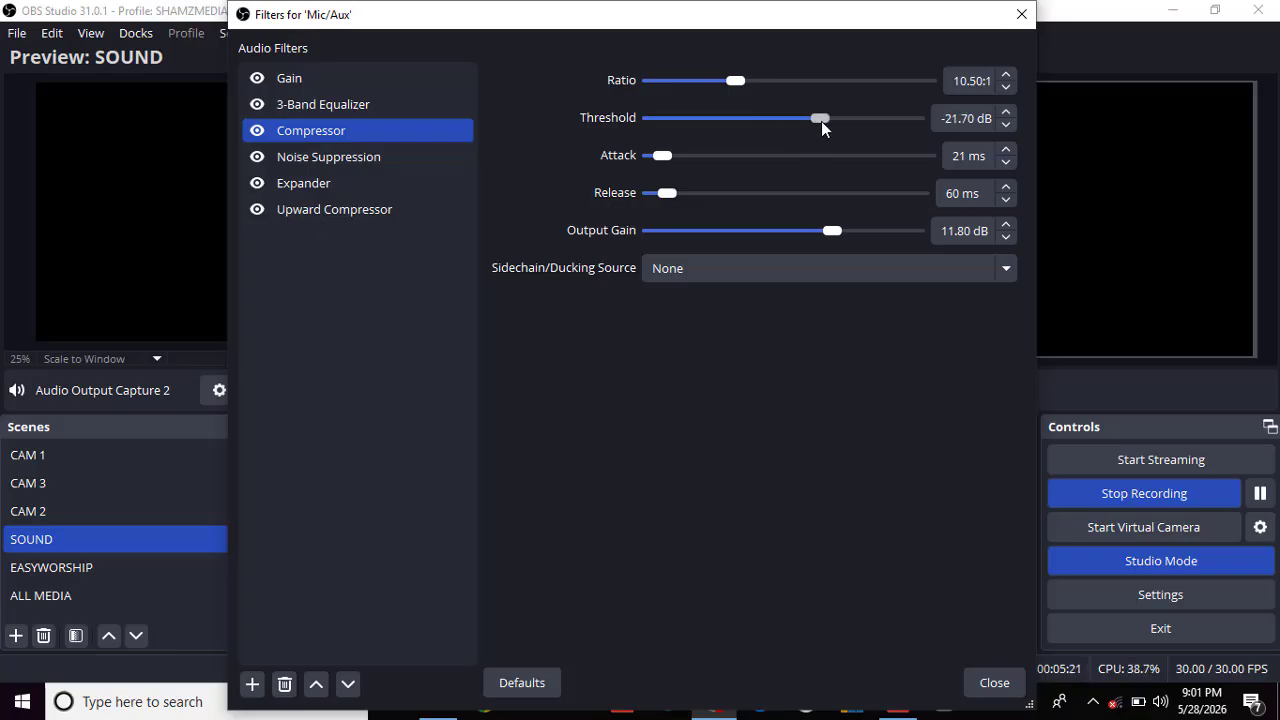
# Switch the Noise Suppression filter's method to RNNoise and return it to Speex (low CPU usage, low quality).
pyautogui.click(389, 163)
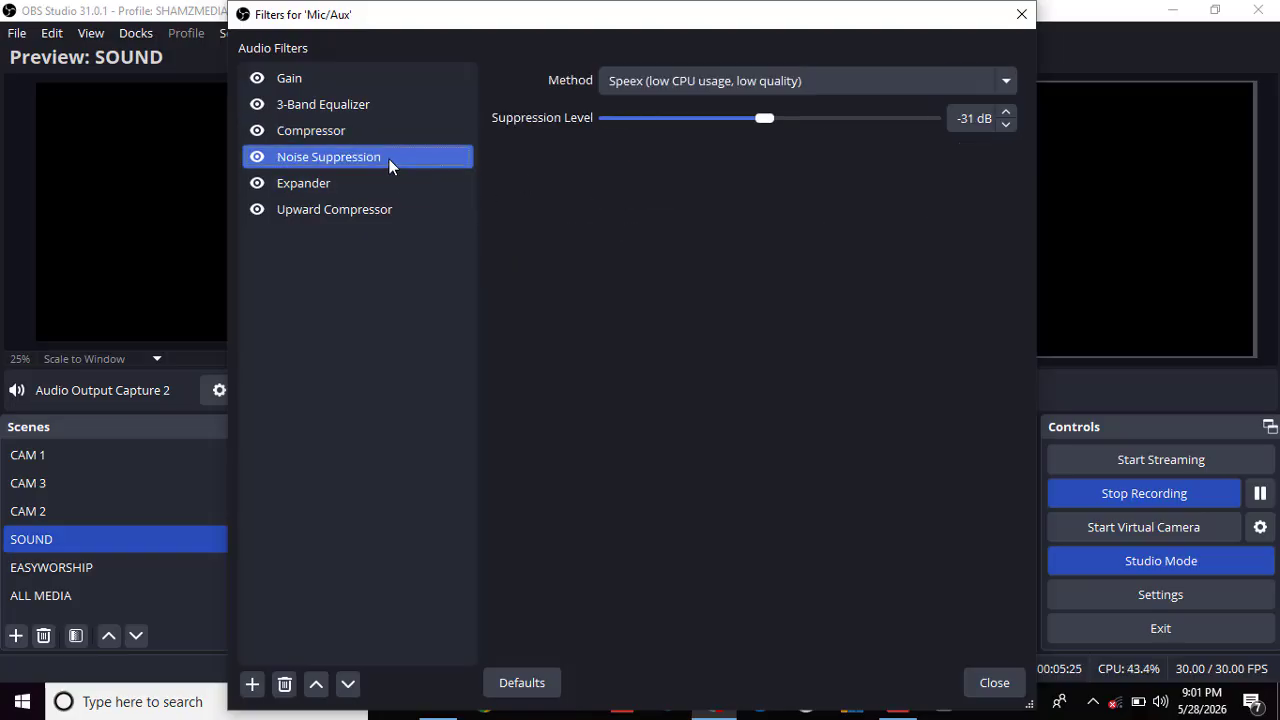
pyautogui.click(862, 80)
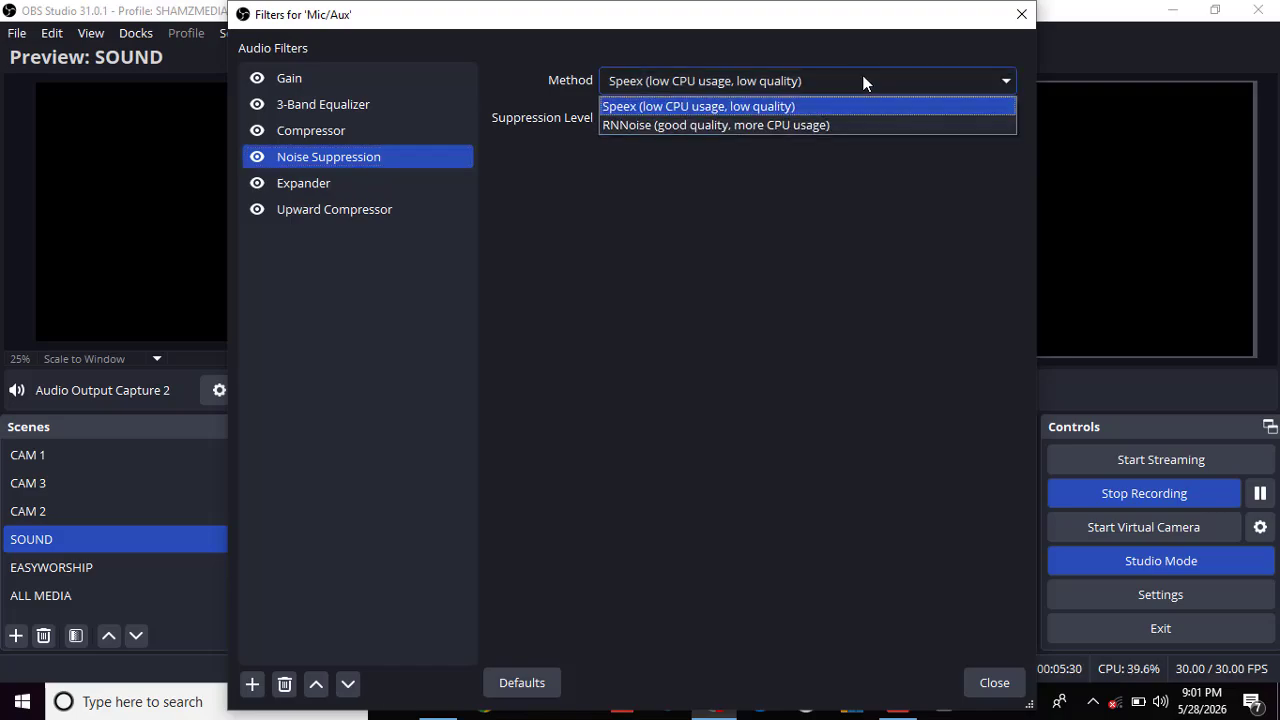
pyautogui.click(790, 125)
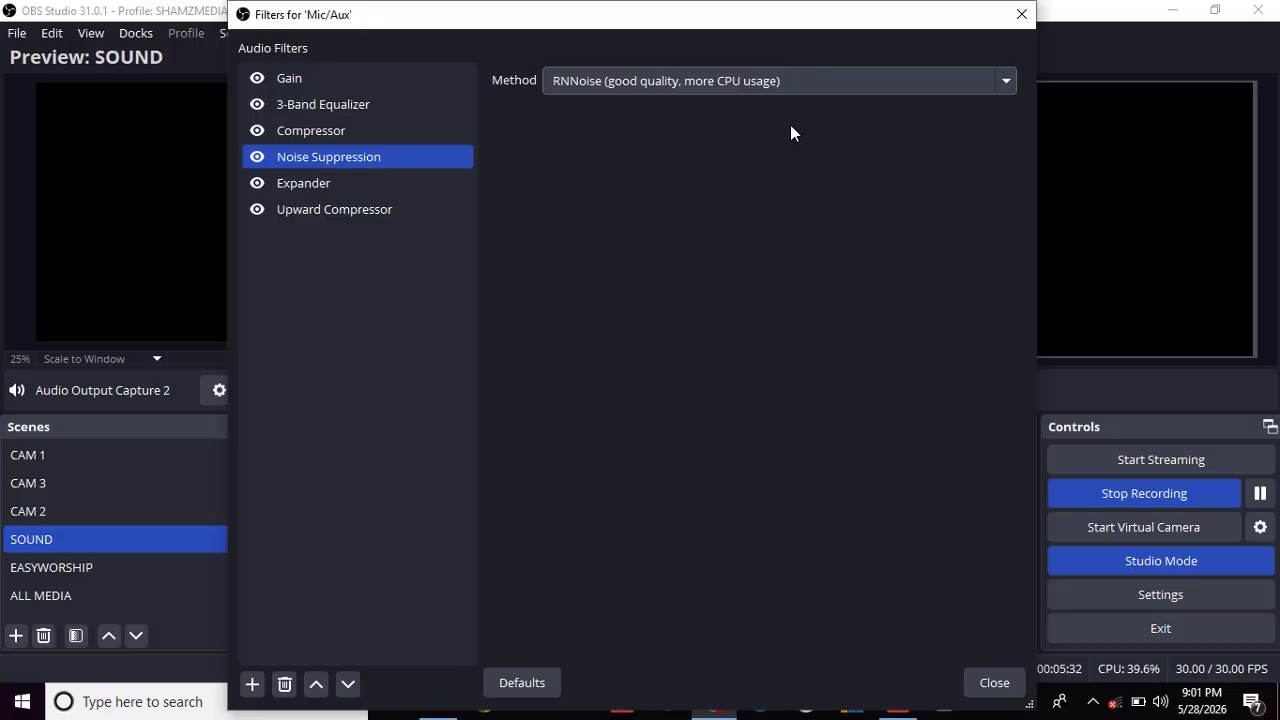
pyautogui.click(824, 88)
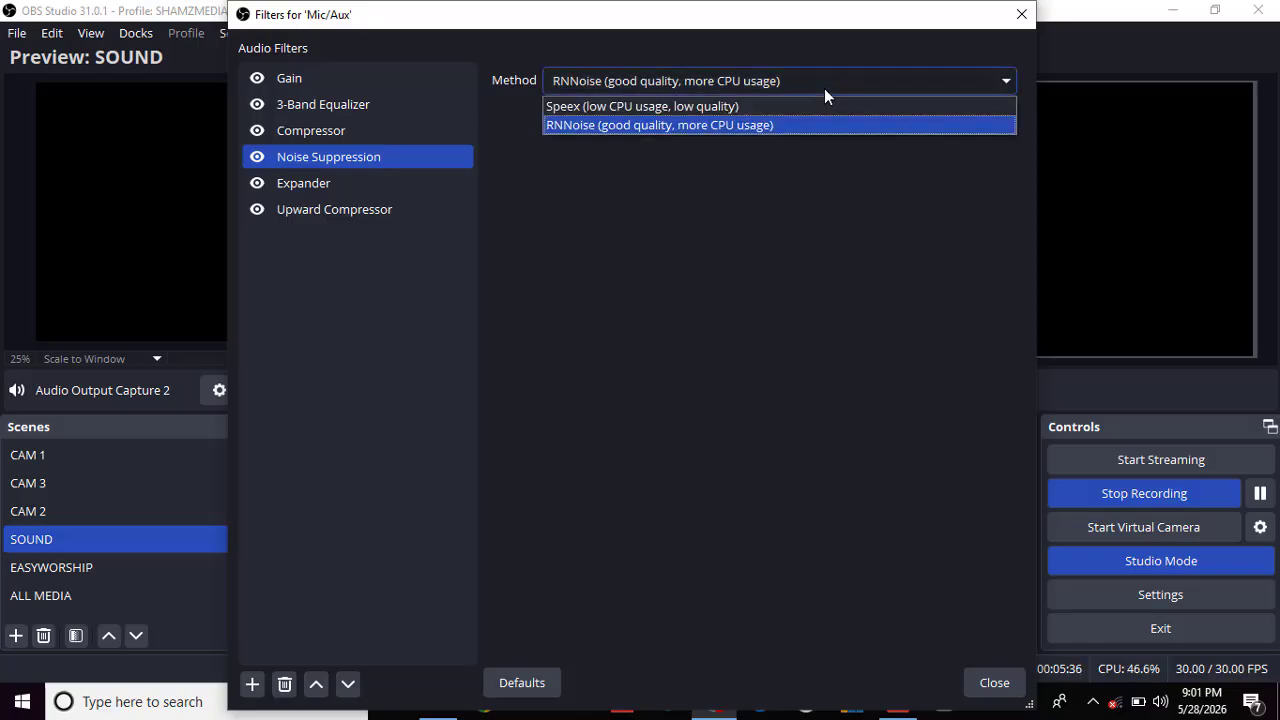
pyautogui.click(761, 110)
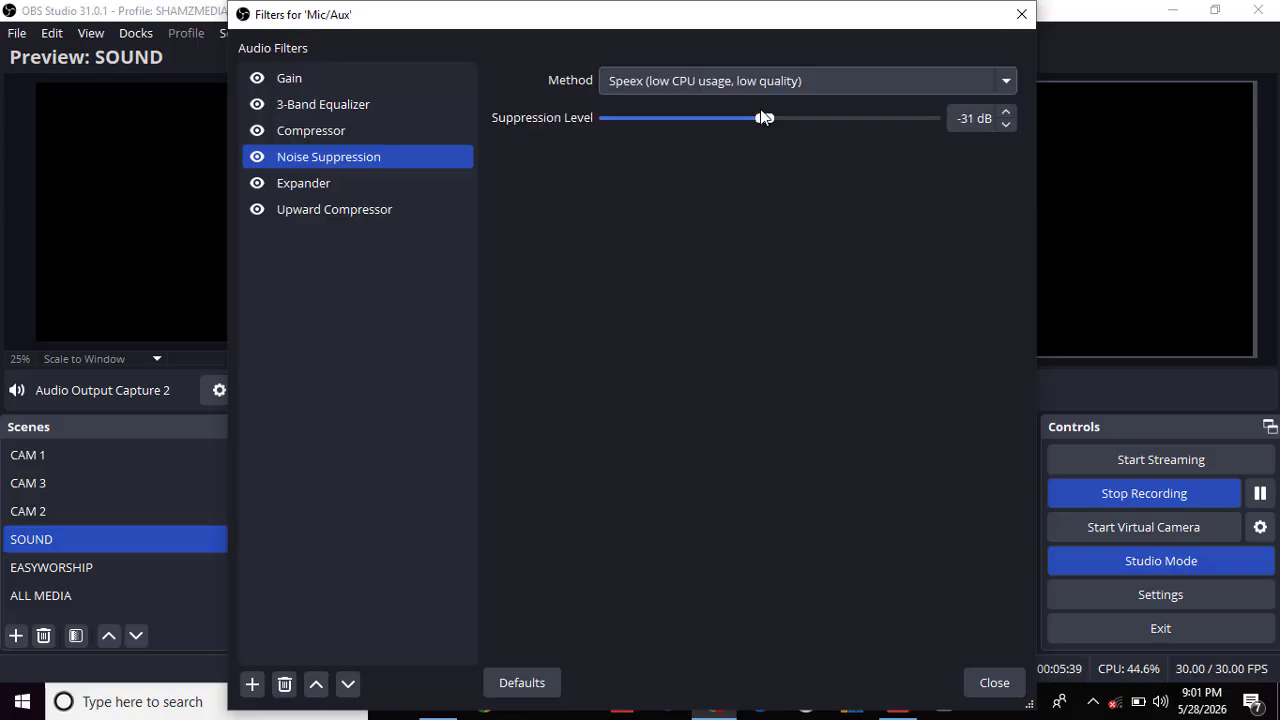
# Try the noise suppression level at 0 dB and lower it to slightly below -29 dB.
pyautogui.moveTo(766, 117); pyautogui.dragTo(935, 181)
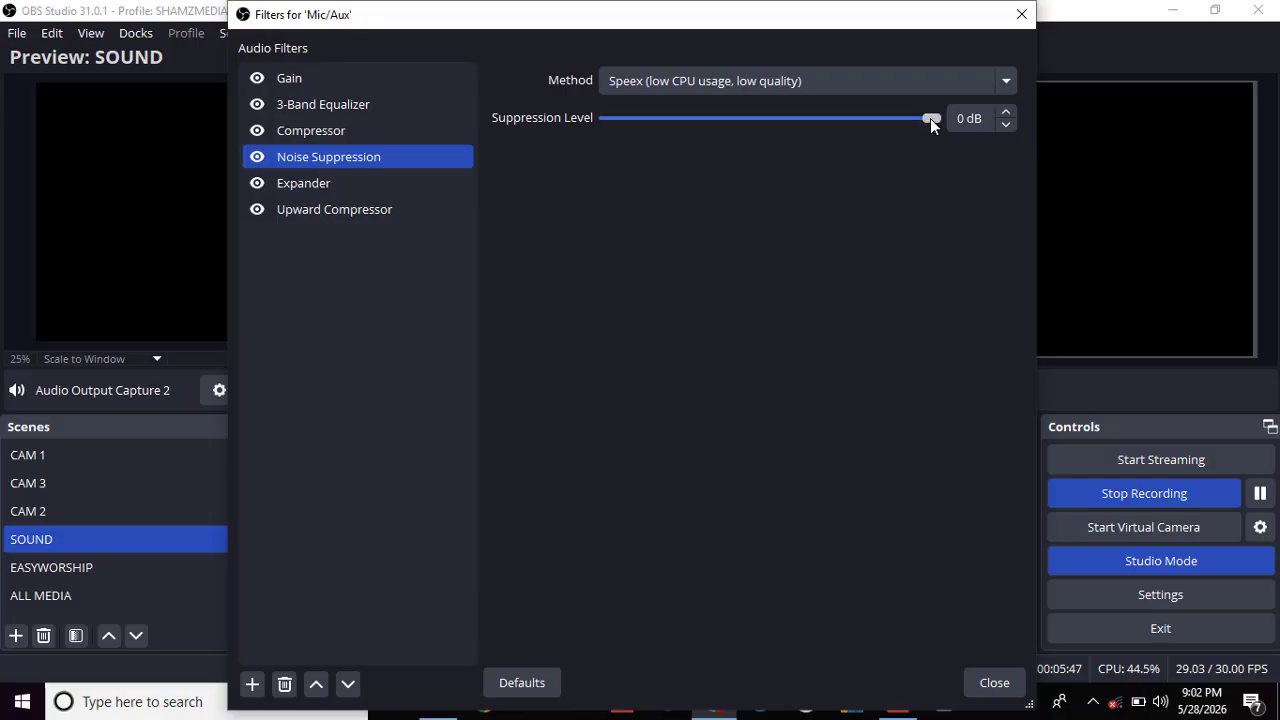
pyautogui.moveTo(929, 118); pyautogui.dragTo(775, 141)
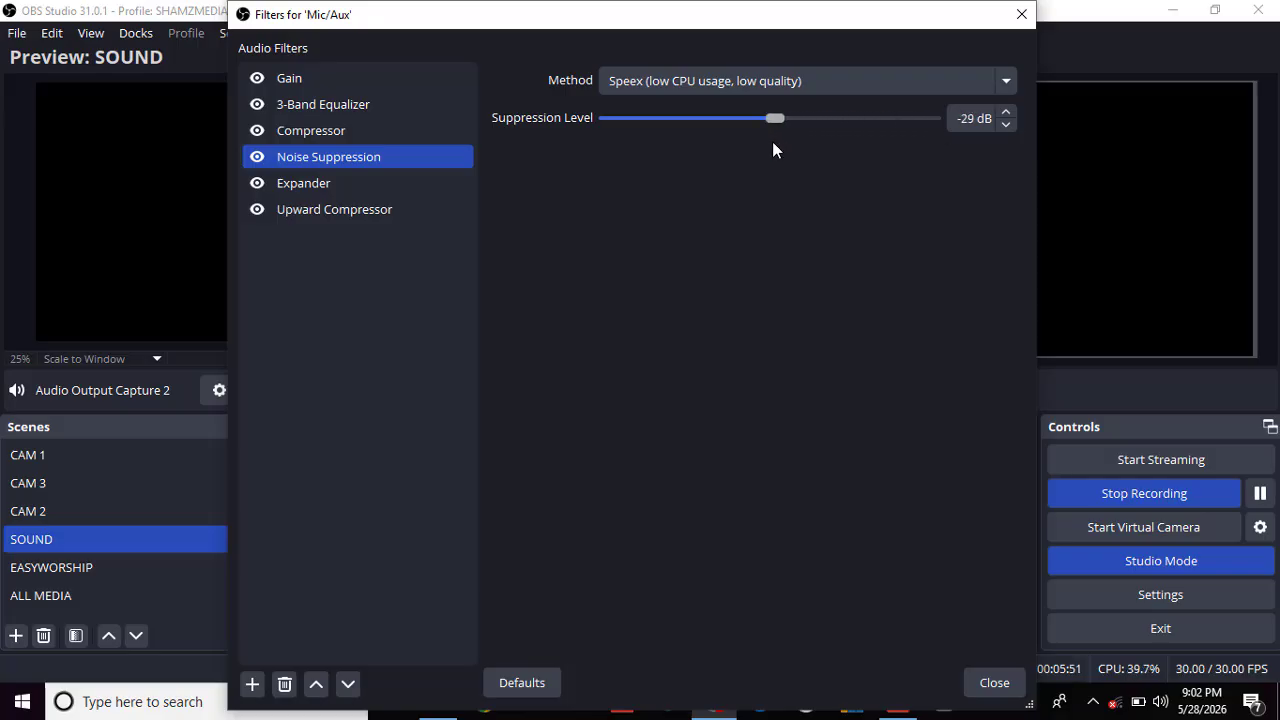
pyautogui.moveTo(772, 141)
pyautogui.mouseDown()
pyautogui.moveTo(749, 143)
pyautogui.moveTo(780, 141)
pyautogui.moveTo(761, 117)
pyautogui.moveTo(757, 137)
pyautogui.mouseUp()
pyautogui.moveTo(758, 117); pyautogui.dragTo(760, 207)
# Raise the Expander filter's output gain to about 20.9 dB and bring it back down to a moderate level.
pyautogui.click(316, 187)
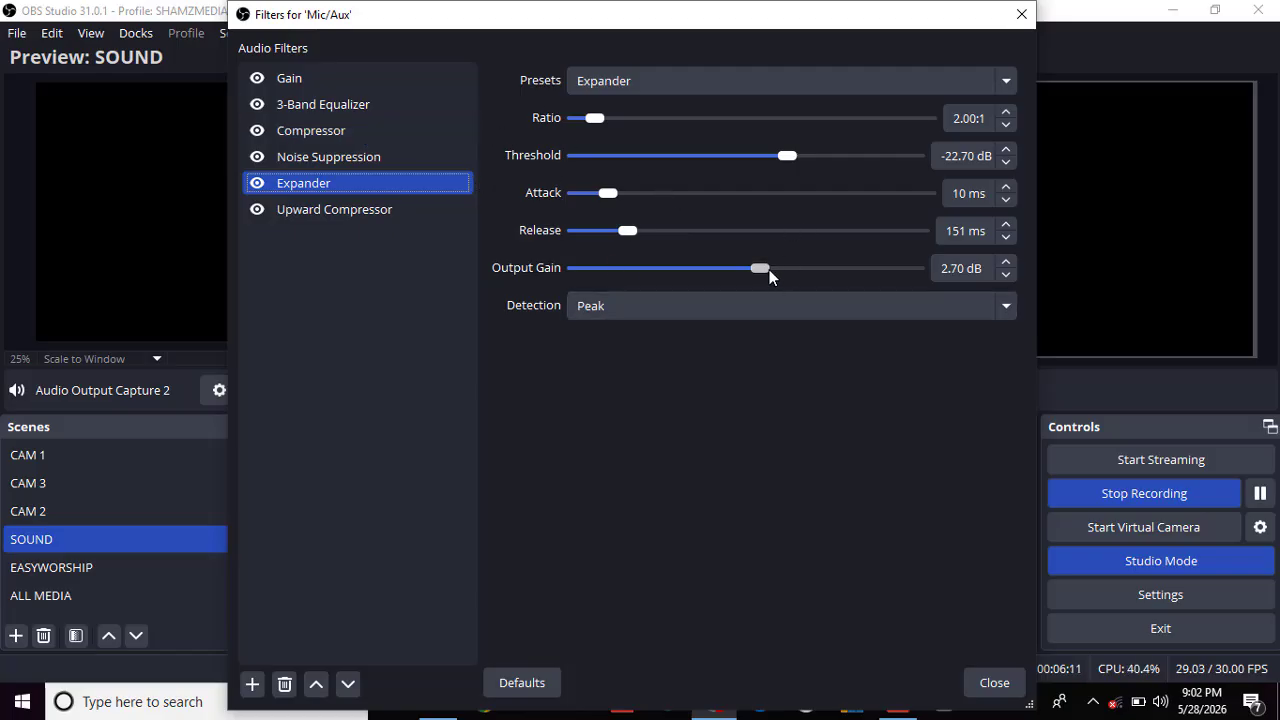
pyautogui.moveTo(769, 269); pyautogui.dragTo(865, 277)
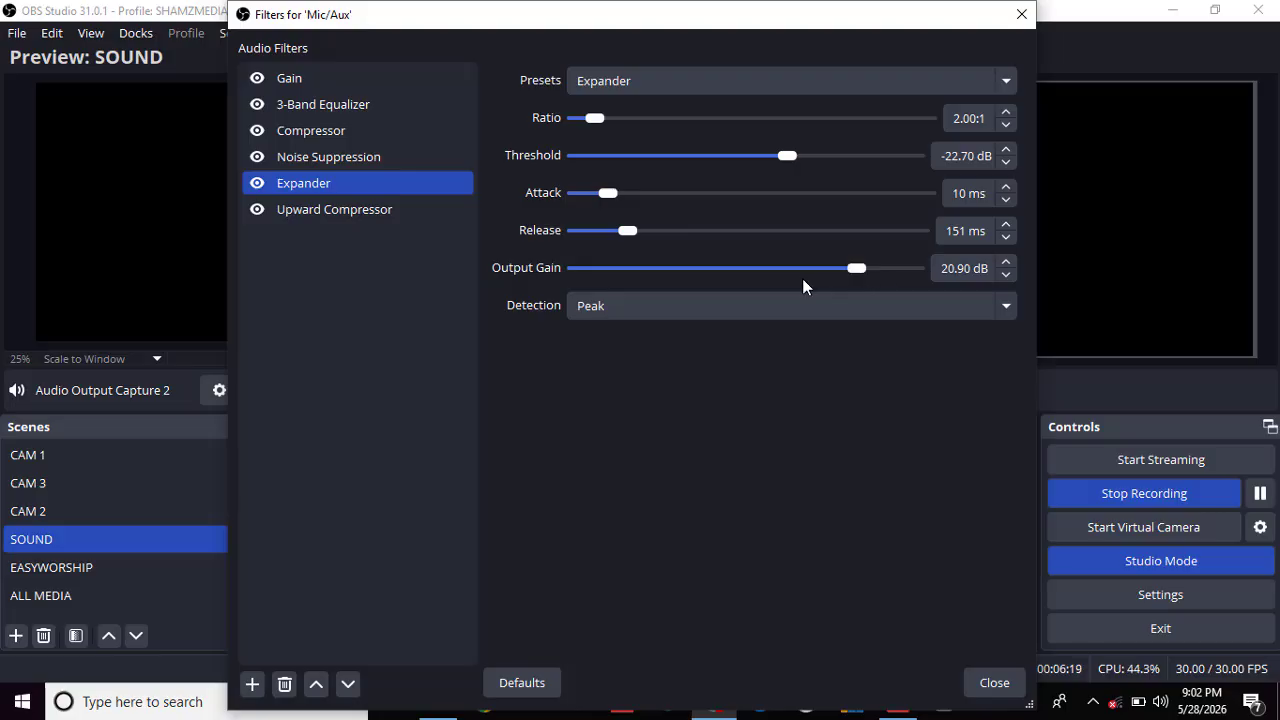
pyautogui.moveTo(848, 264); pyautogui.dragTo(793, 286)
# Adjust the Upward Compressor's output gain and threshold, settling at about -3.9 dB of gain and a -30.3 dB threshold.
pyautogui.click(388, 210)
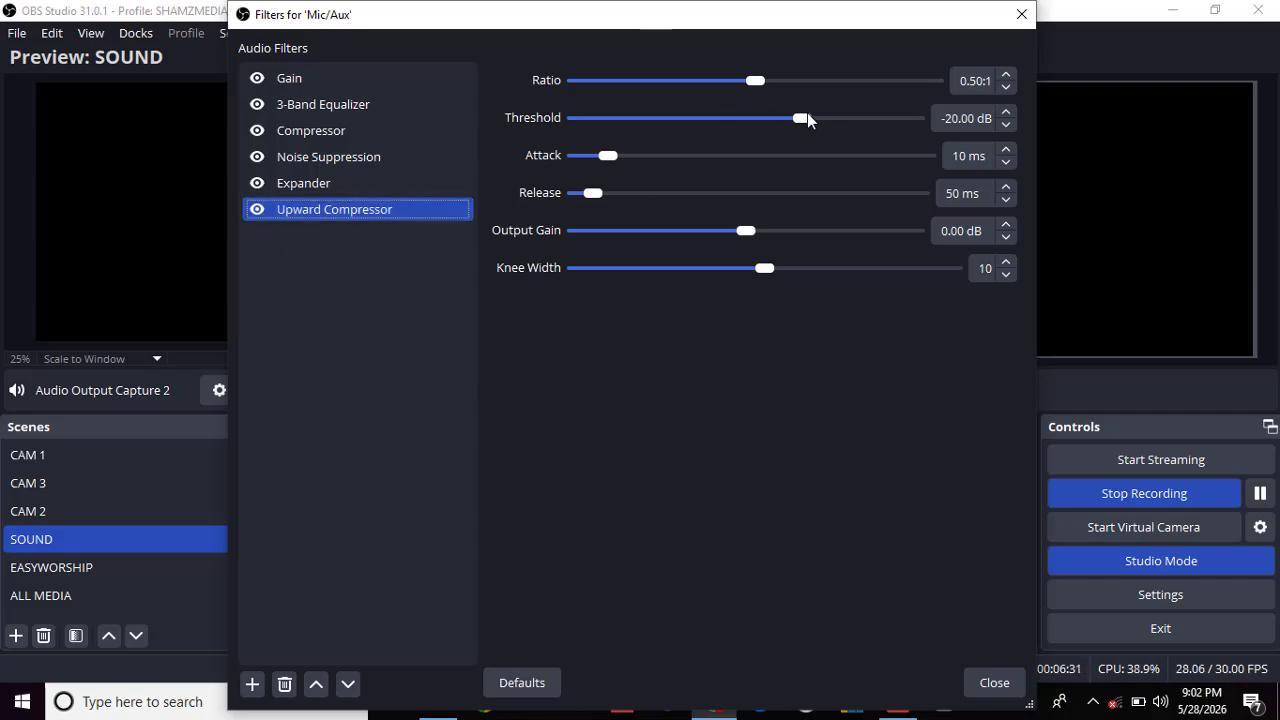
pyautogui.moveTo(744, 236); pyautogui.dragTo(786, 236)
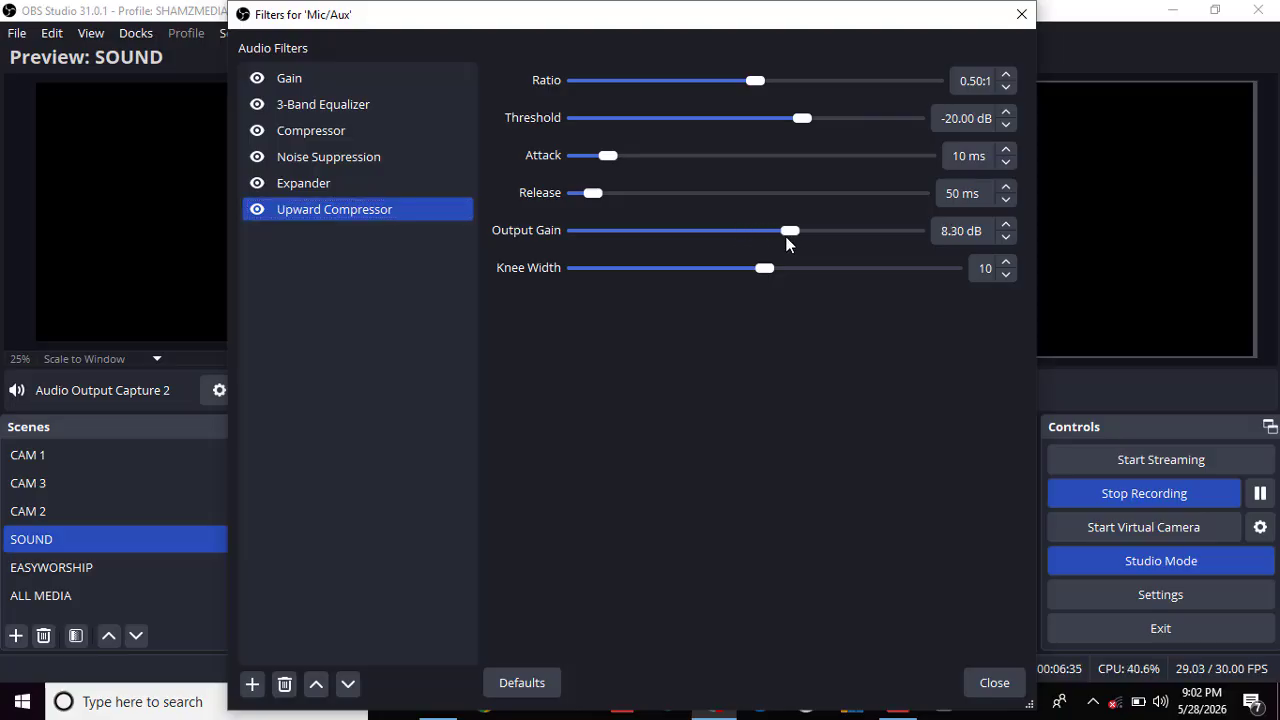
pyautogui.moveTo(803, 120); pyautogui.dragTo(783, 123)
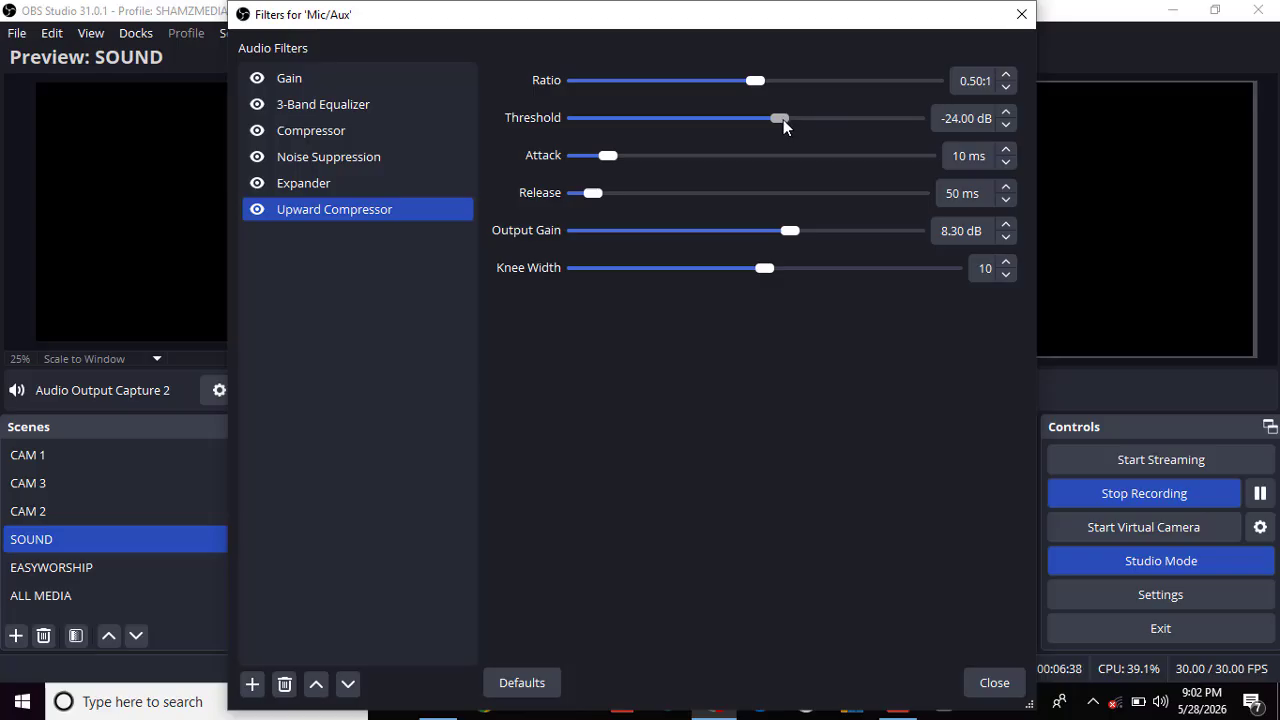
pyautogui.click(768, 232)
pyautogui.moveTo(780, 231); pyautogui.dragTo(738, 241)
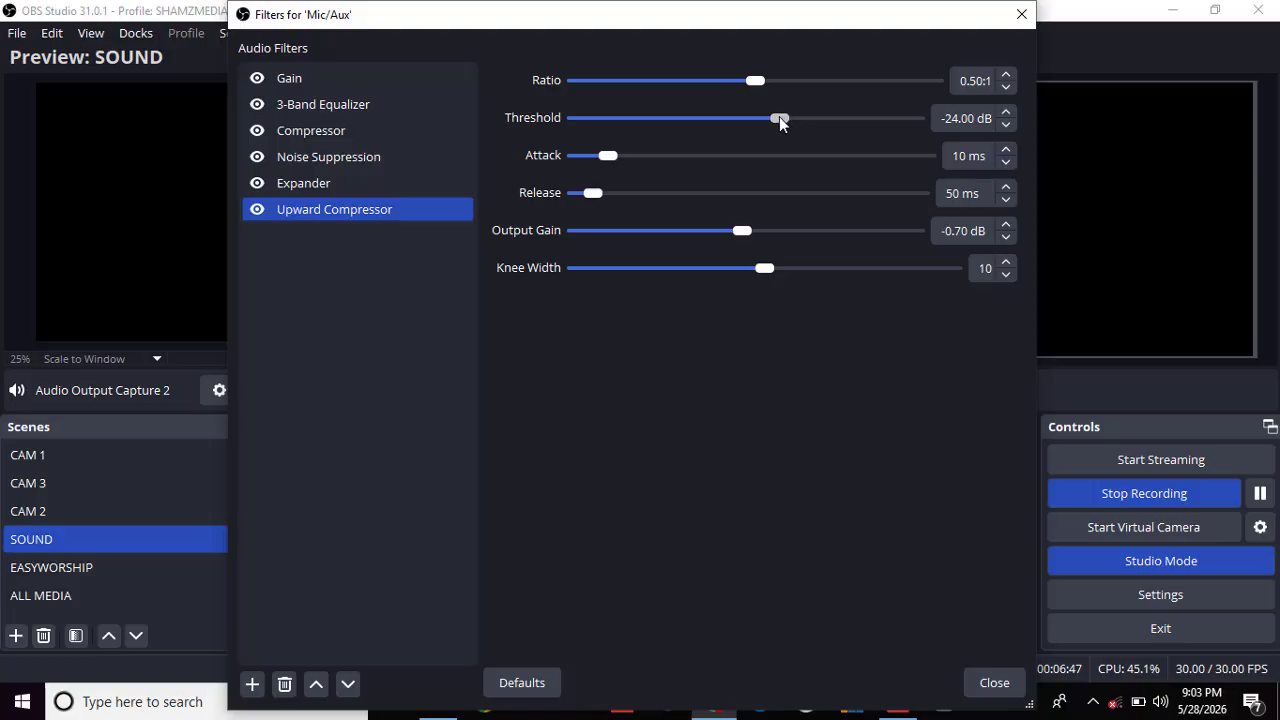
pyautogui.moveTo(779, 116); pyautogui.dragTo(744, 118)
pyautogui.moveTo(741, 231); pyautogui.dragTo(725, 234)
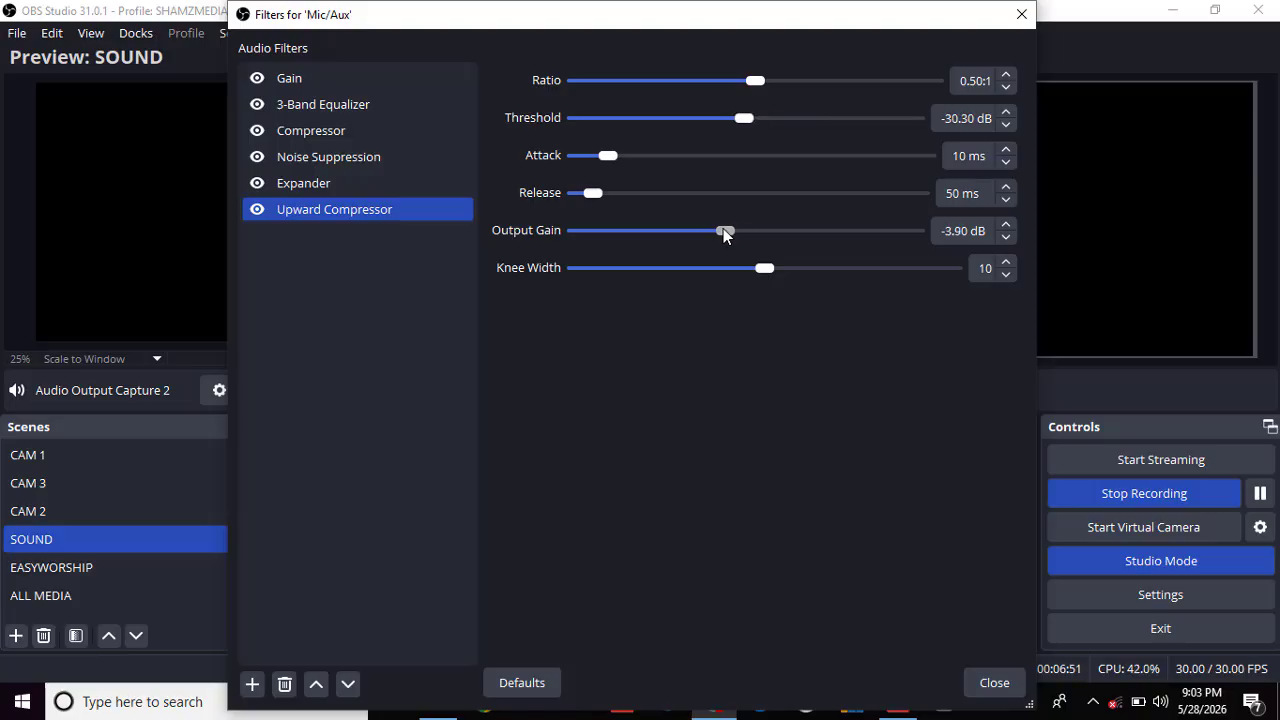
# Try the Gain filter at about 8.3 dB and 30 dB, and settle it at about 10.3 dB.
pyautogui.click(375, 83)
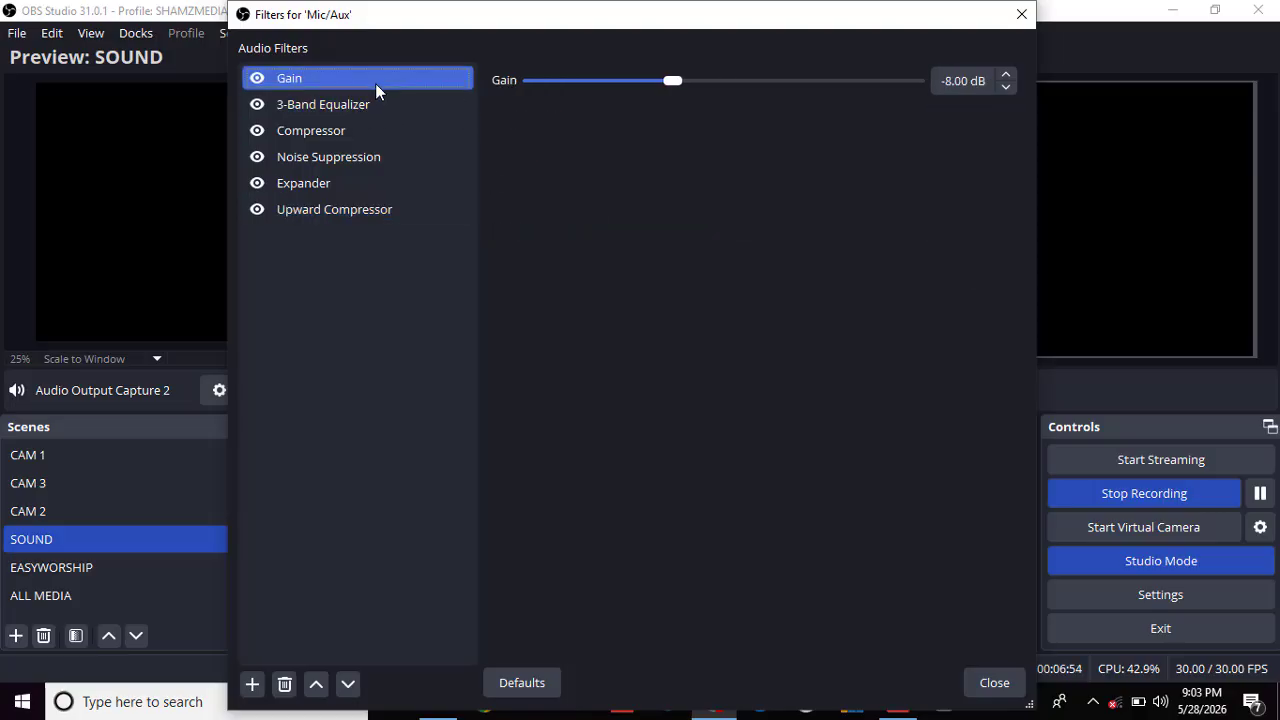
pyautogui.click(671, 80)
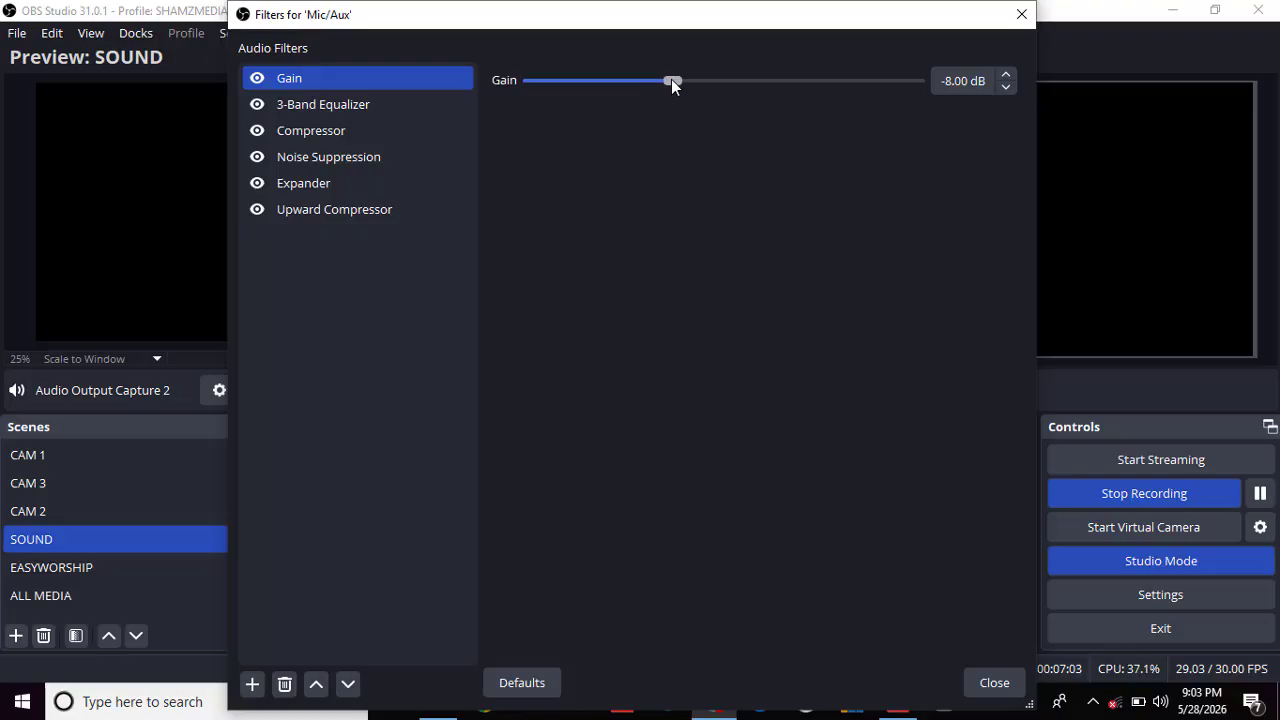
pyautogui.moveTo(672, 81); pyautogui.dragTo(776, 94)
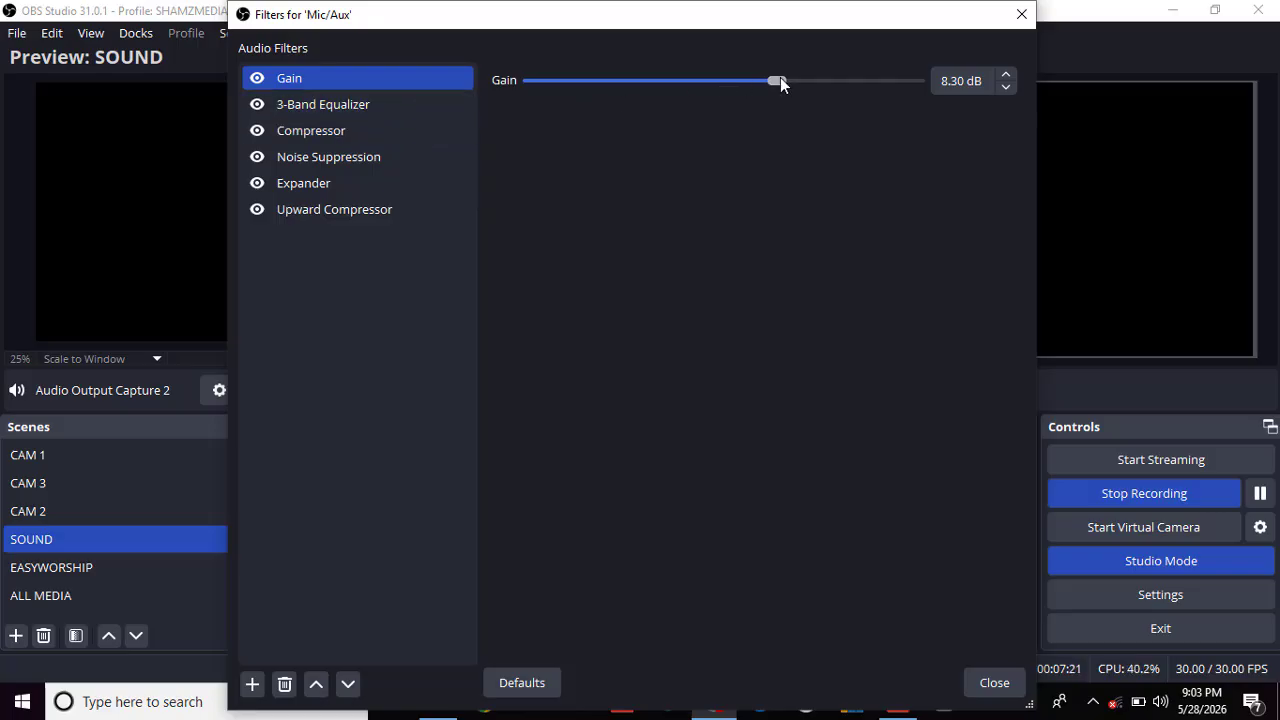
pyautogui.moveTo(780, 78); pyautogui.dragTo(783, 80)
pyautogui.moveTo(780, 80); pyautogui.dragTo(936, 163)
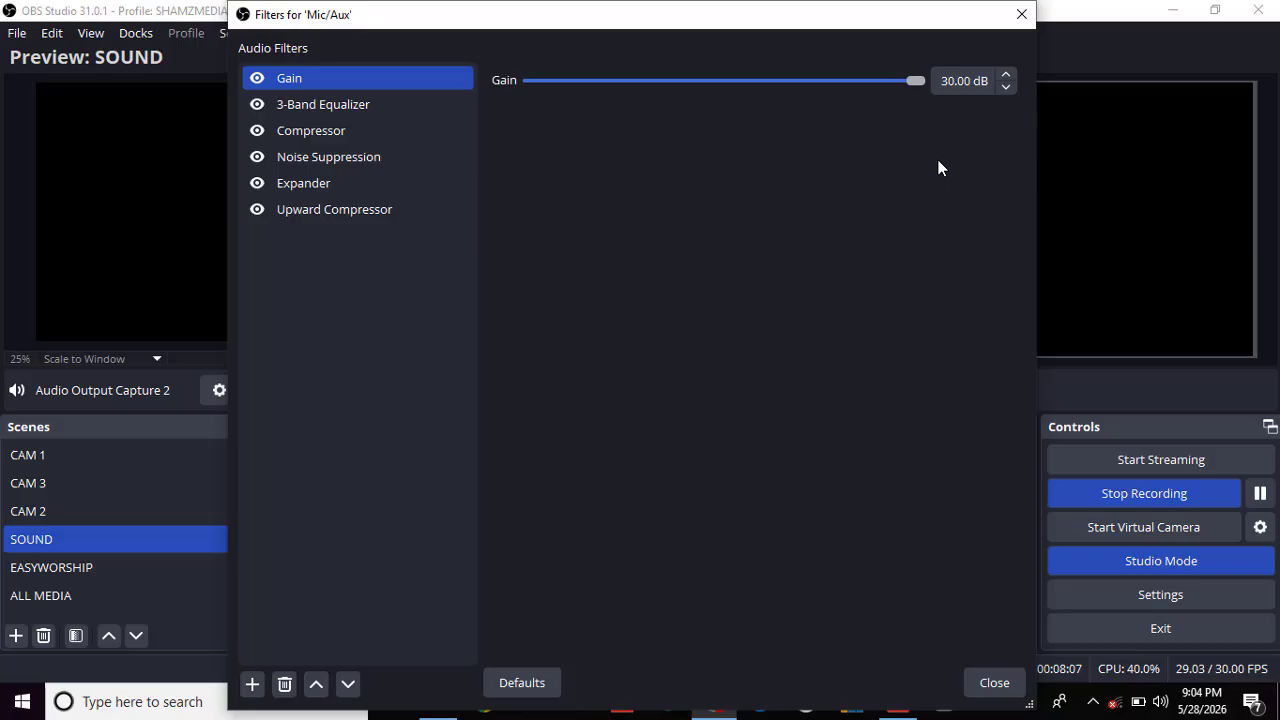
pyautogui.moveTo(938, 161); pyautogui.dragTo(877, 181)
pyautogui.moveTo(880, 79); pyautogui.dragTo(792, 84)
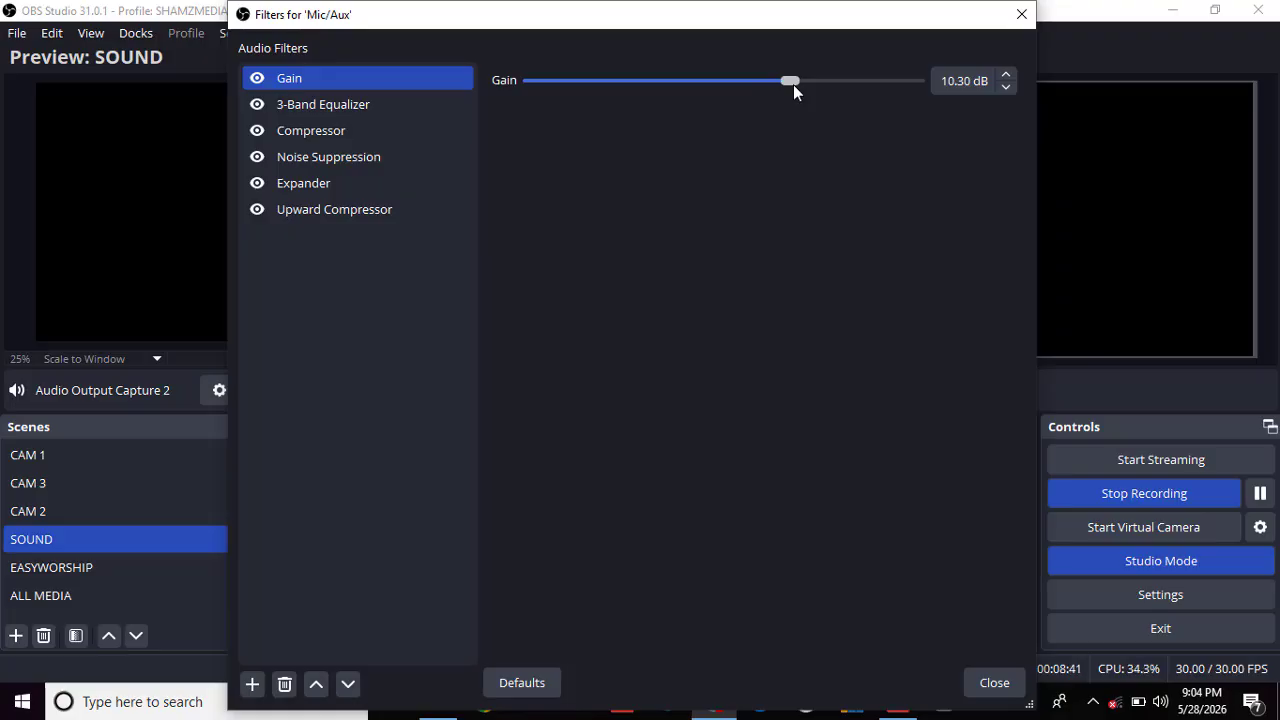
# Add a VST 2.x Plug-in filter to Mic/Aux, keeping the default filter name.
pyautogui.click(253, 686)
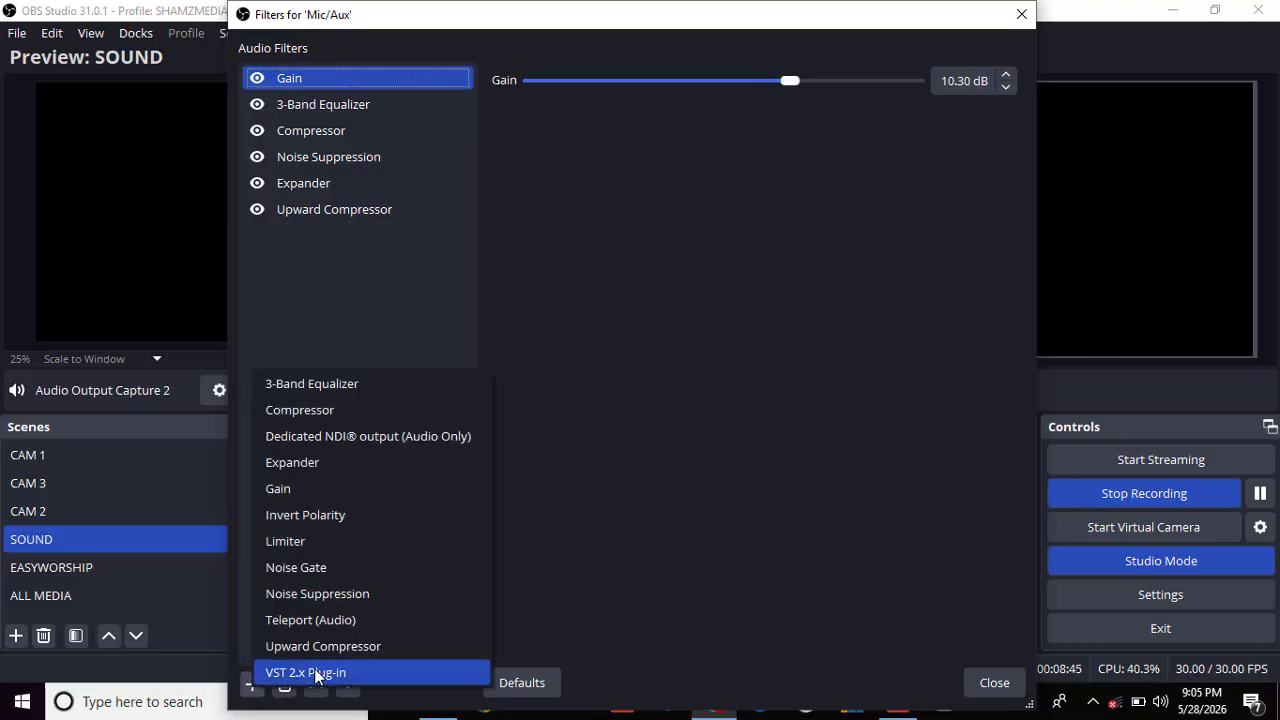
pyautogui.click(344, 676)
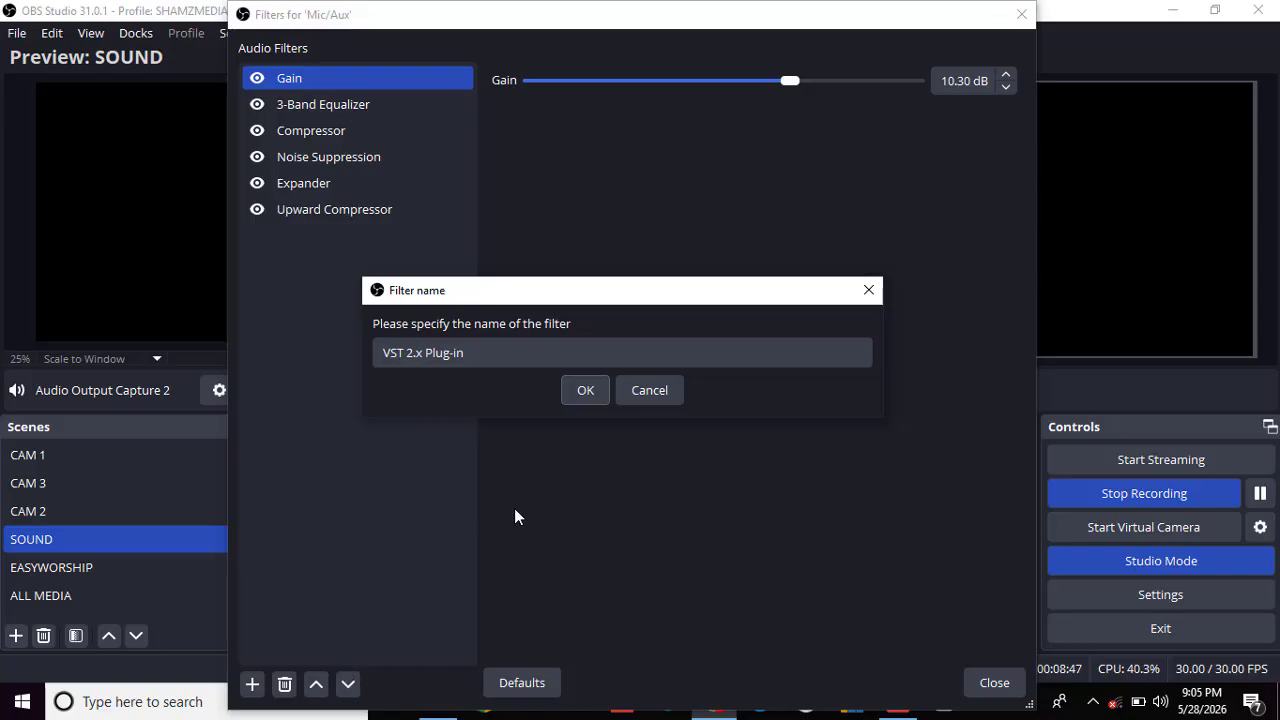
pyautogui.click(575, 392)
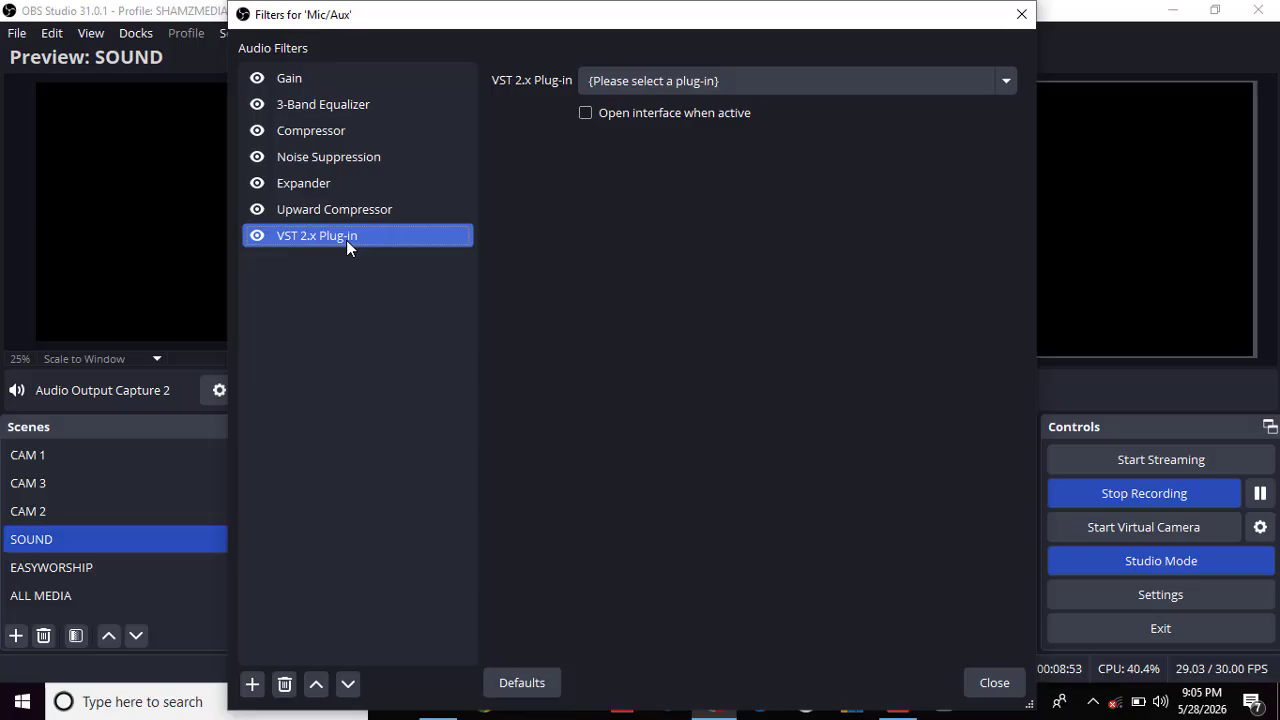
# Check which plug-ins are available for the VST 2.x Plug-in filter.
pyautogui.click(720, 75)
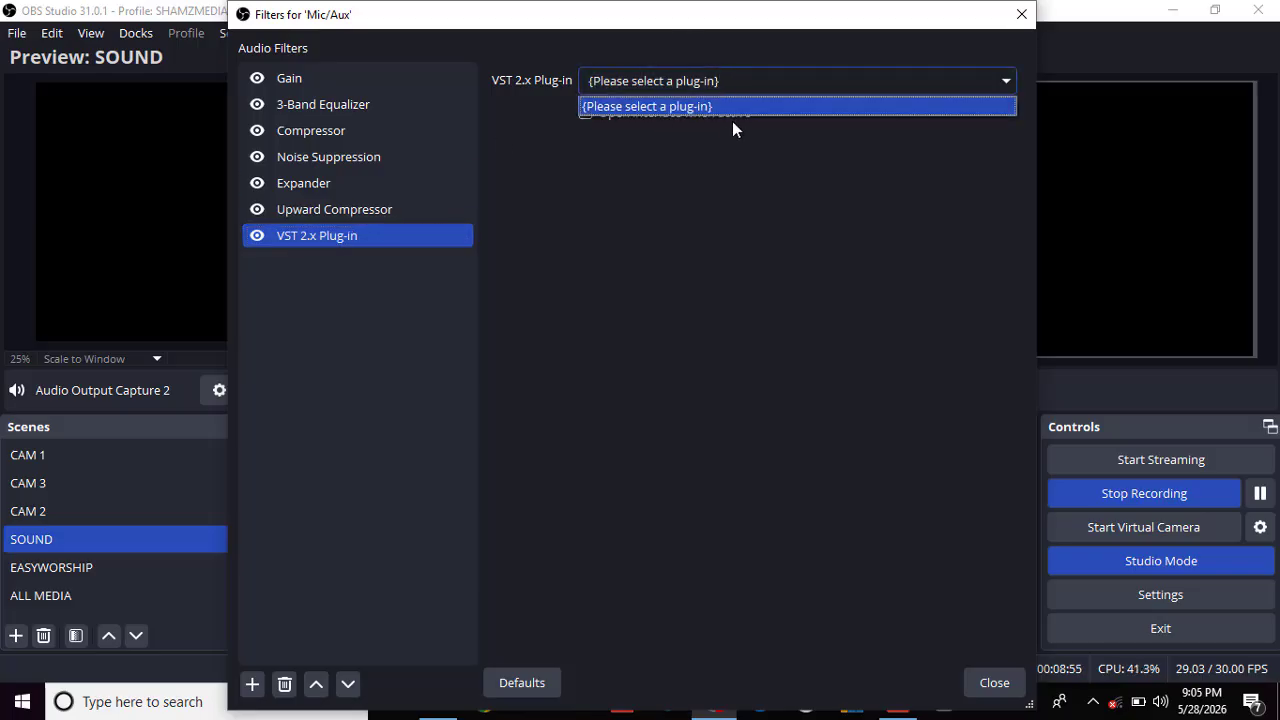
pyautogui.click(648, 203)
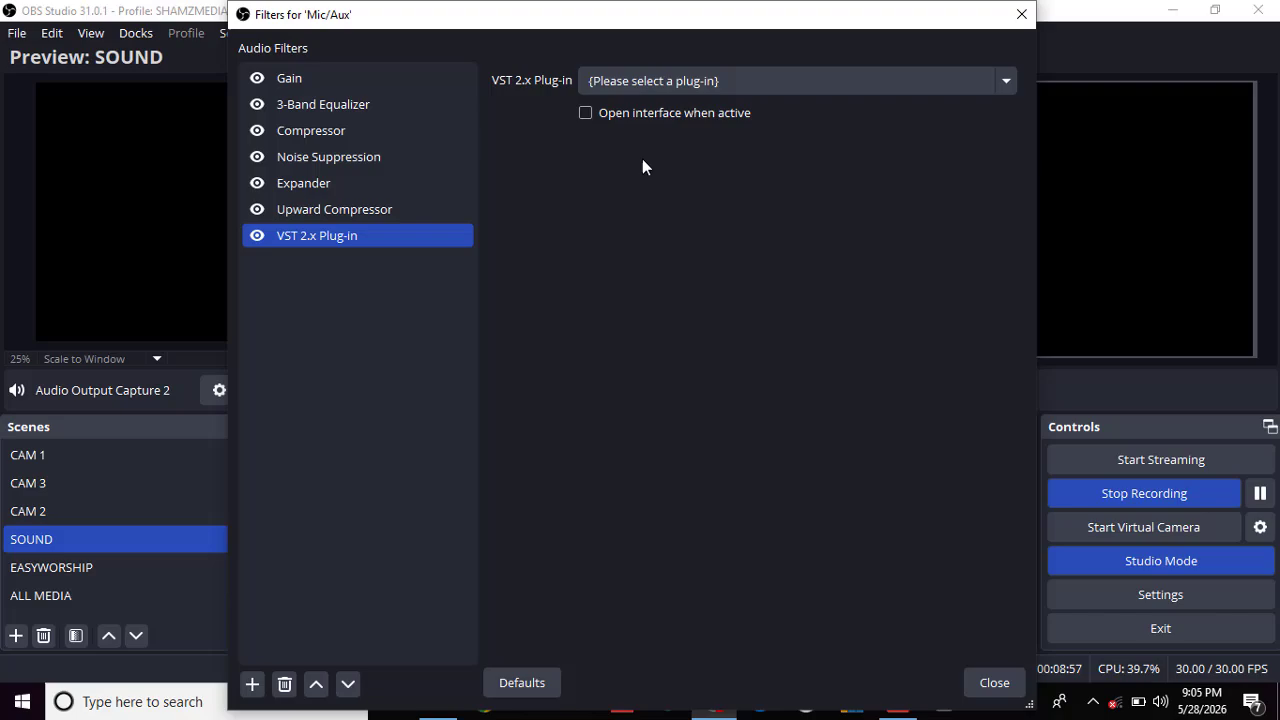
pyautogui.click(699, 81)
pyautogui.click(691, 107)
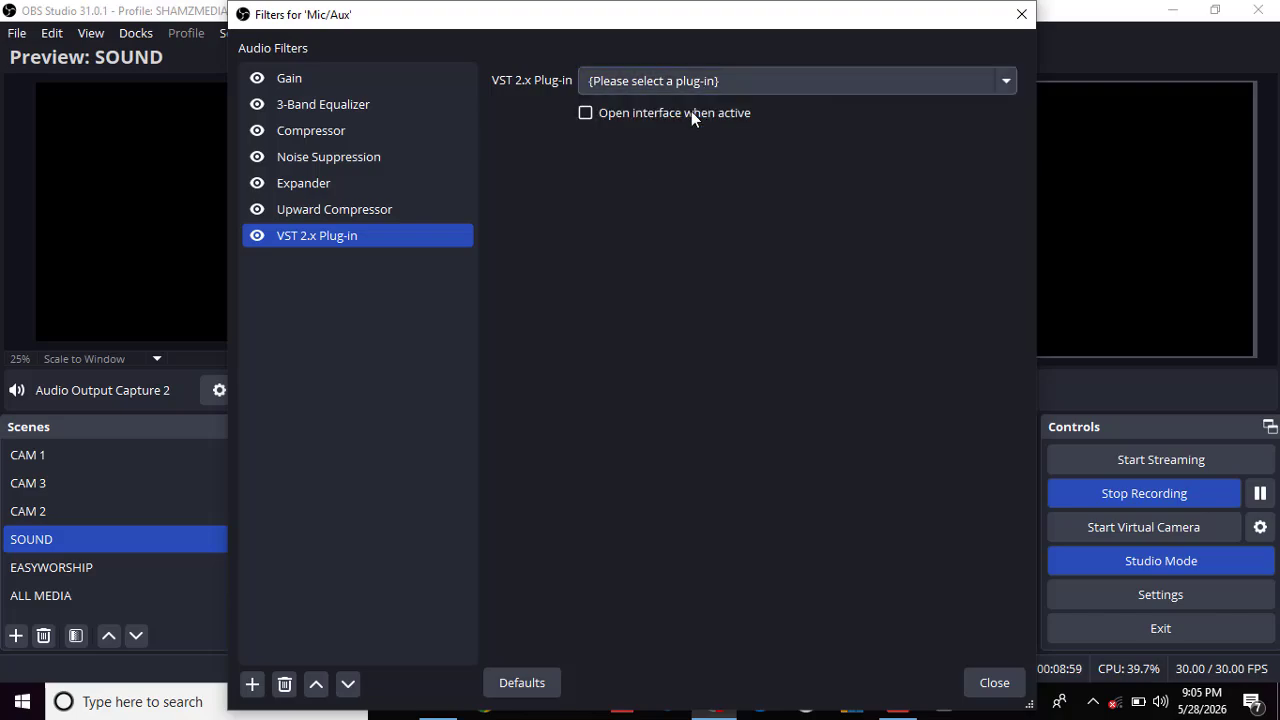
# Add a Noise Gate filter to Mic/Aux, keeping the default filter name.
pyautogui.click(252, 684)
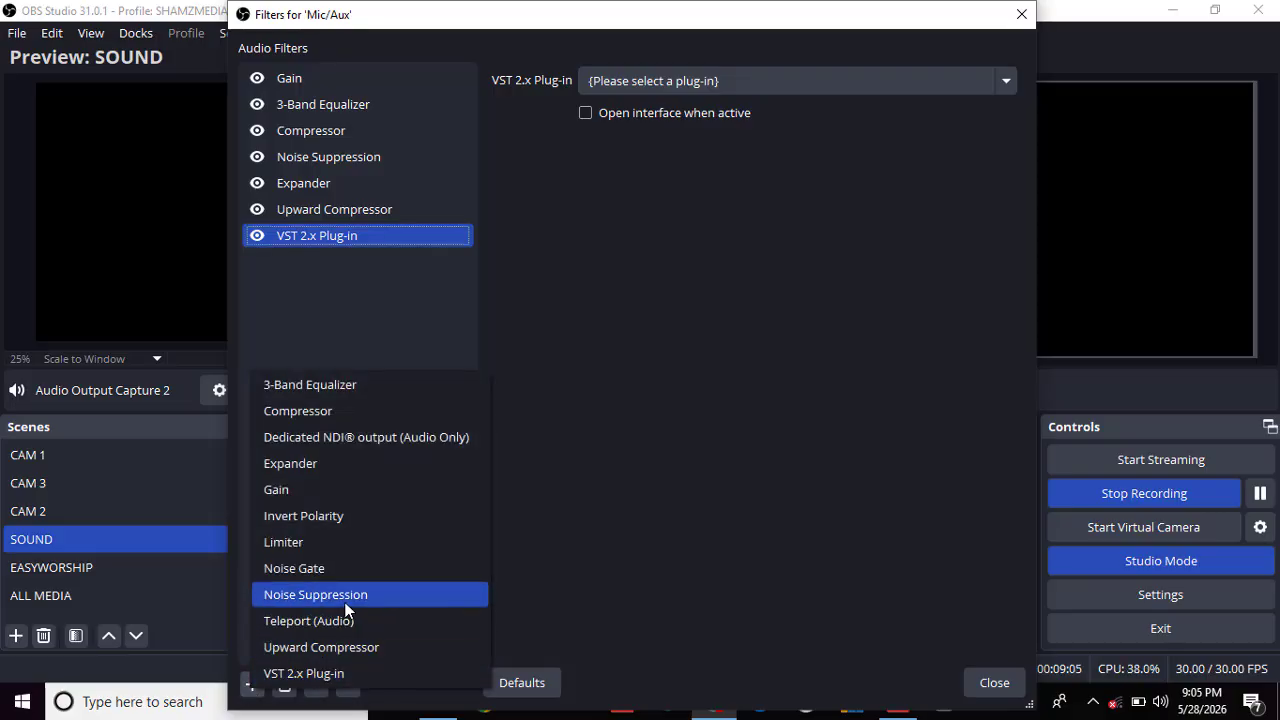
pyautogui.click(351, 570)
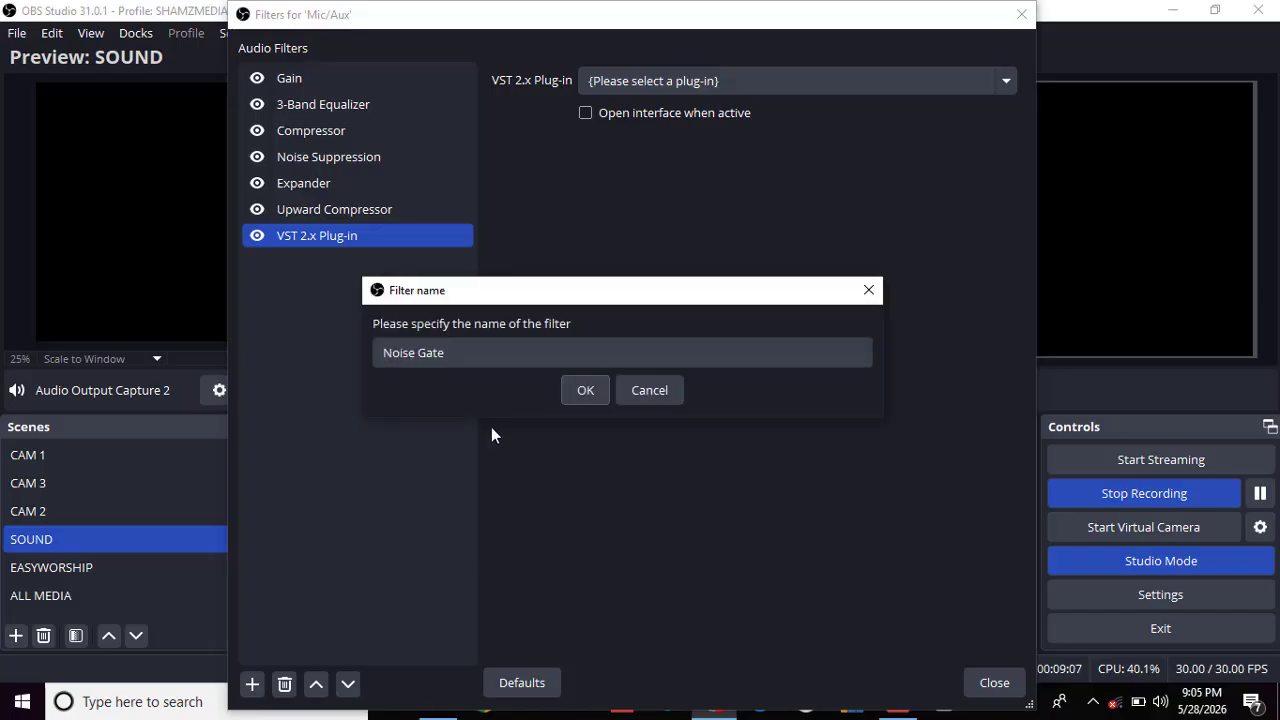
pyautogui.click(597, 391)
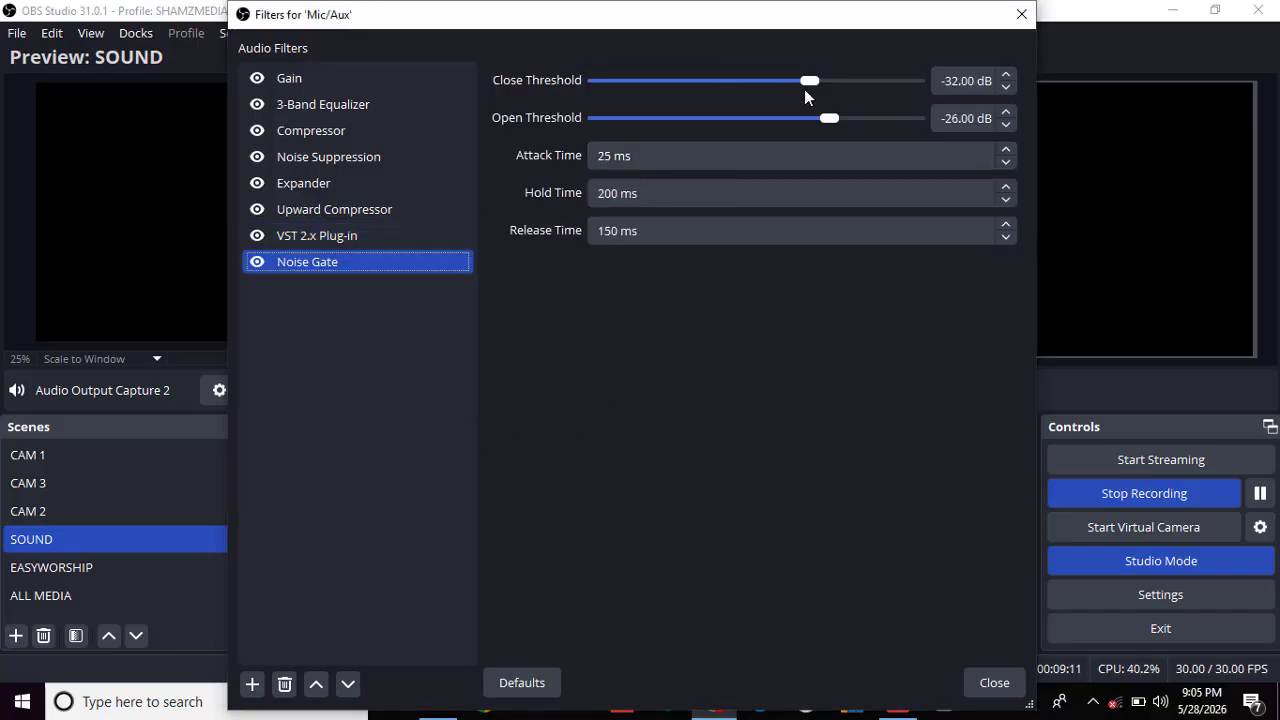
# Remove the Noise Gate filter from the Mic/Aux audio filters.
pyautogui.rightClick(374, 263)
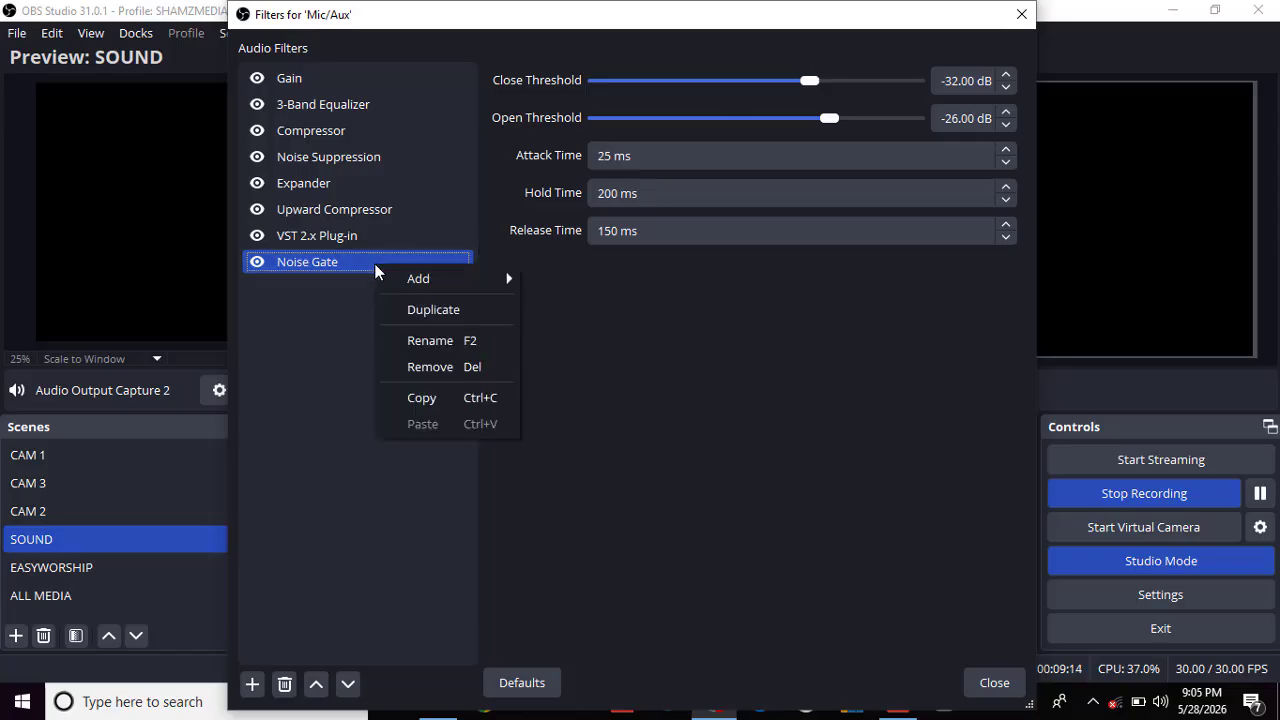
pyautogui.click(455, 359)
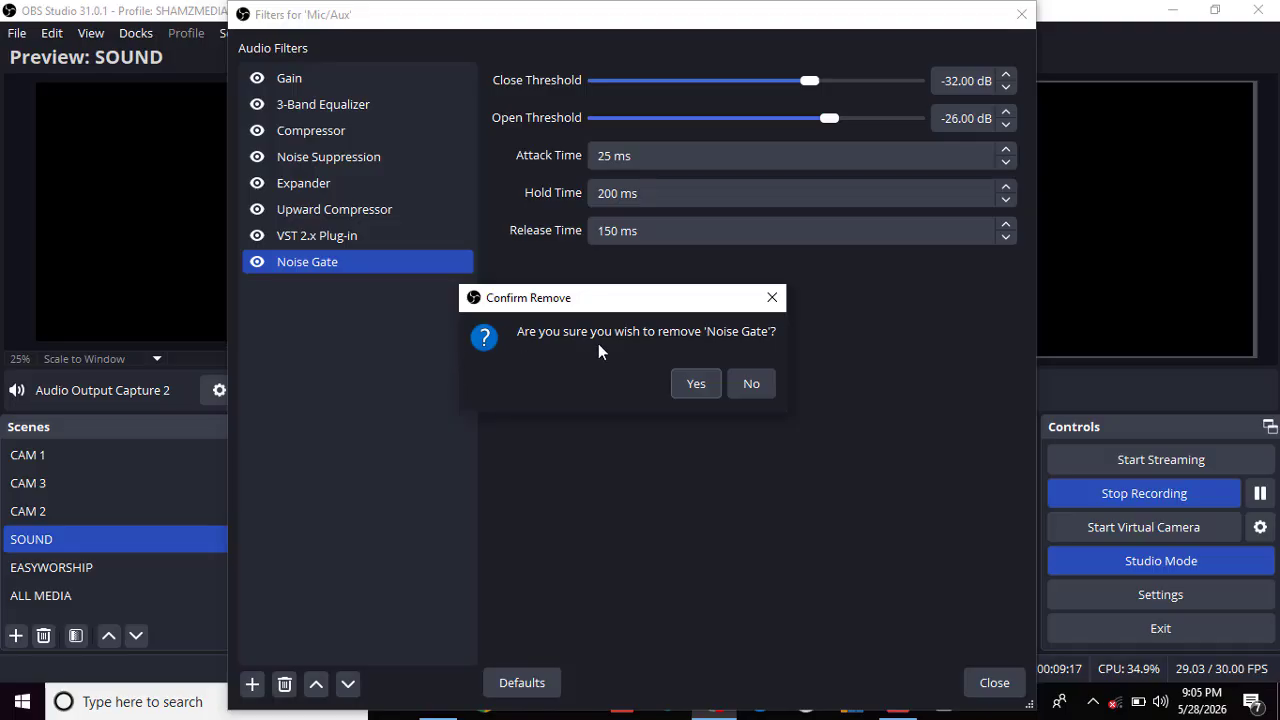
pyautogui.click(696, 383)
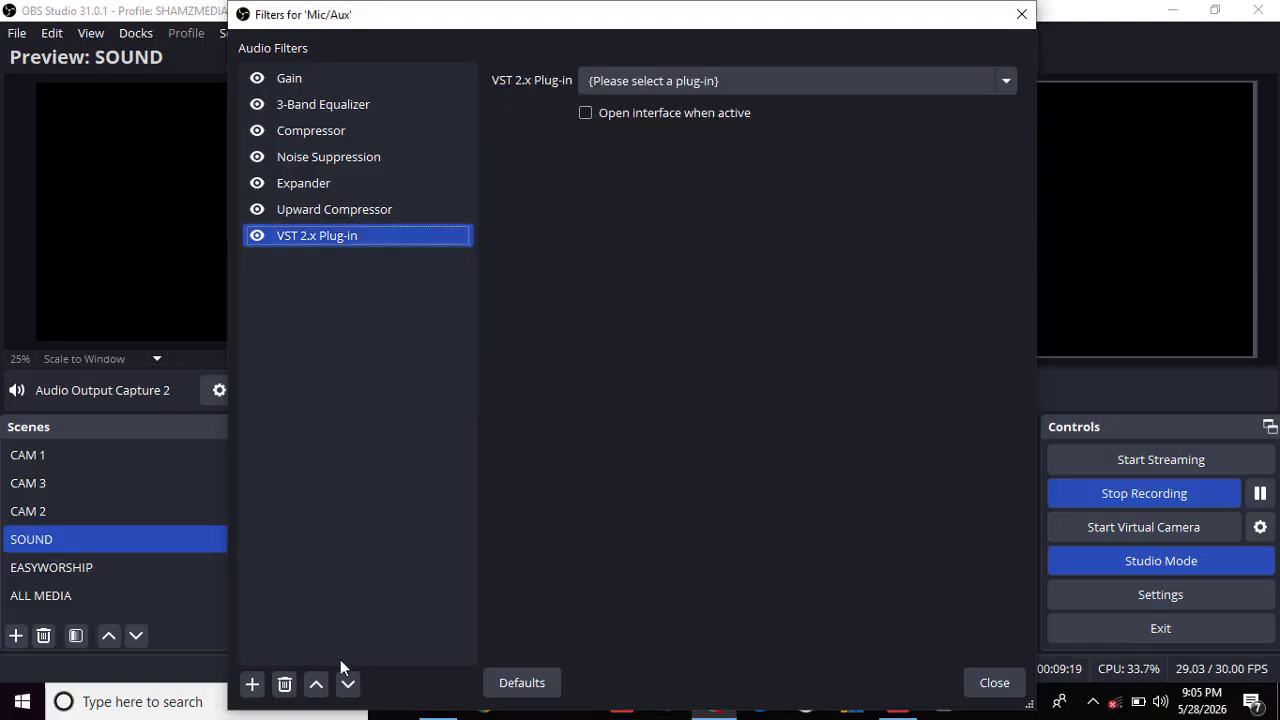
# Look over the available audio filter types and the Mic/Aux filter list, and close the filters window.
pyautogui.click(252, 684)
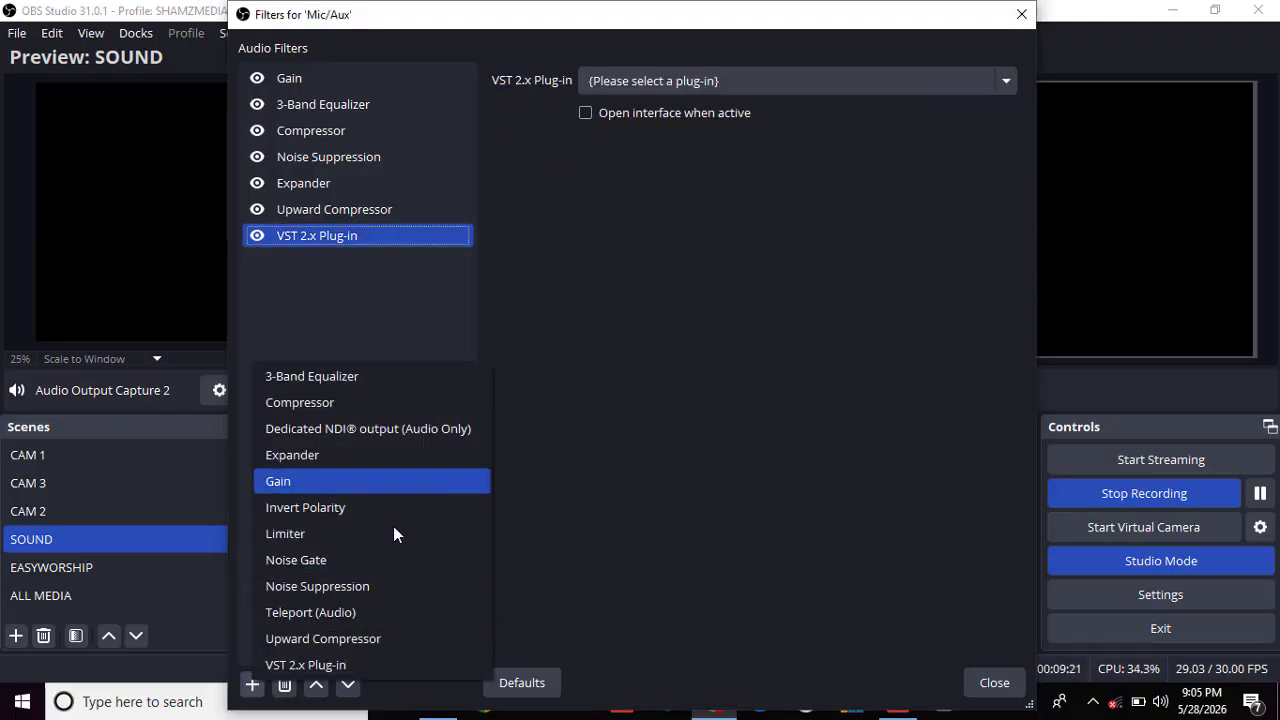
pyautogui.click(993, 684)
pyautogui.click(993, 684)
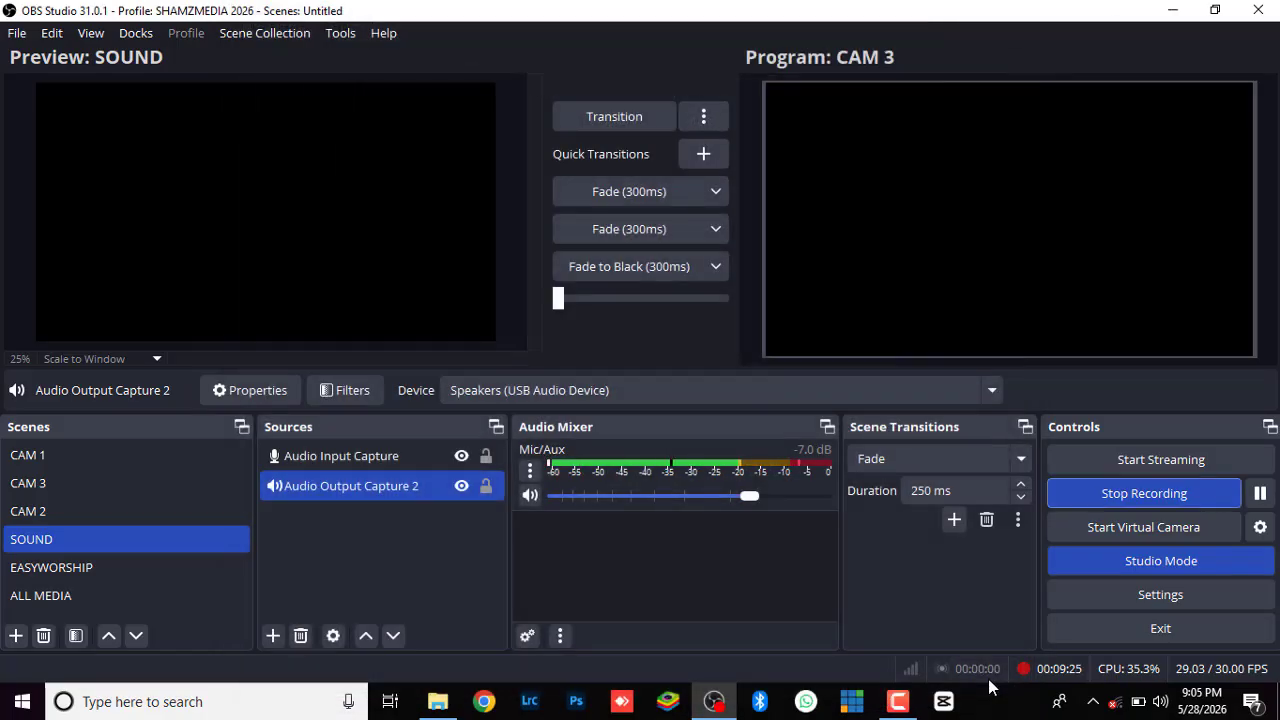
pyautogui.click(531, 470)
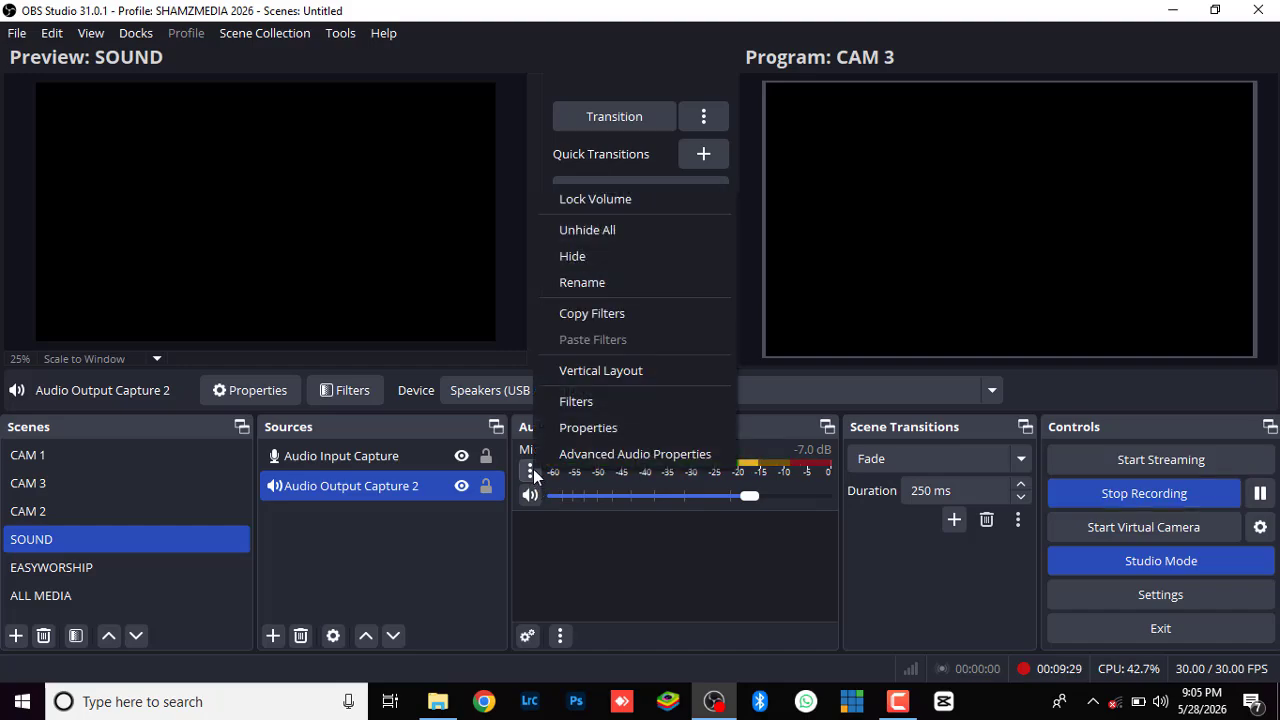
pyautogui.click(597, 406)
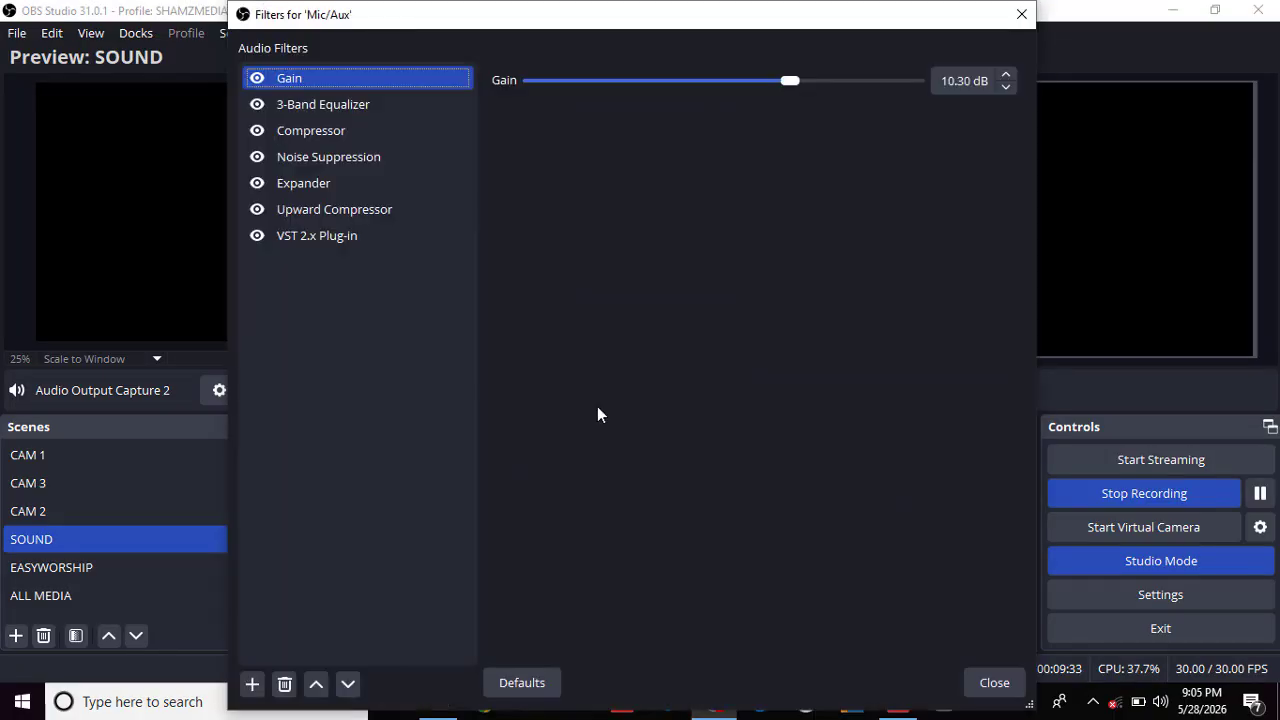
pyautogui.click(994, 682)
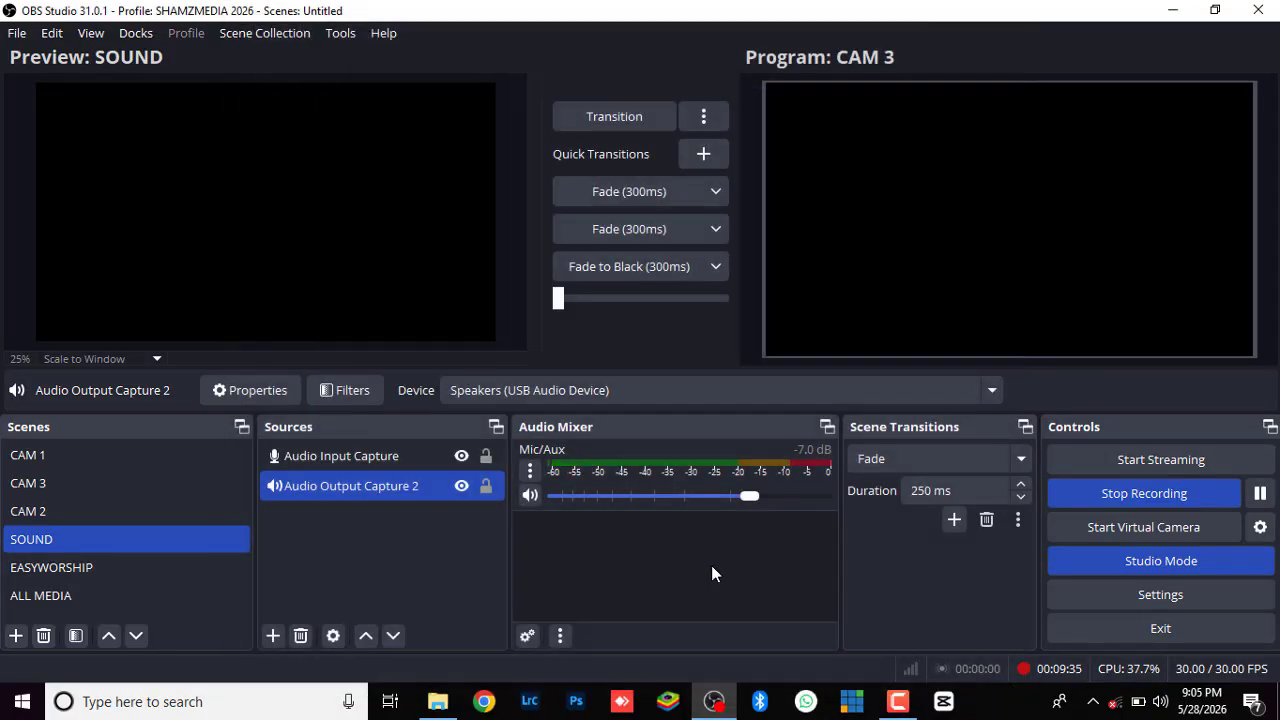
# Select Microphone (USB Audio Device) as the device in the Mic/Aux properties and accept the setting.
pyautogui.click(530, 469)
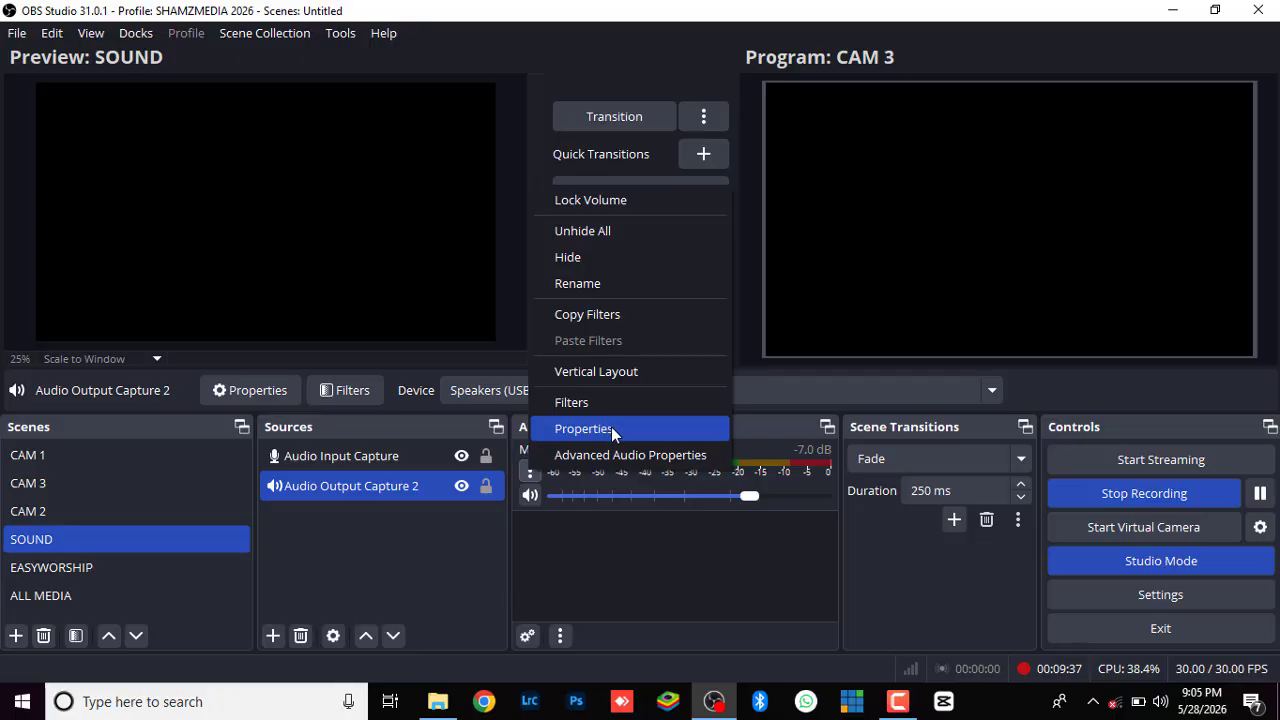
pyautogui.click(613, 430)
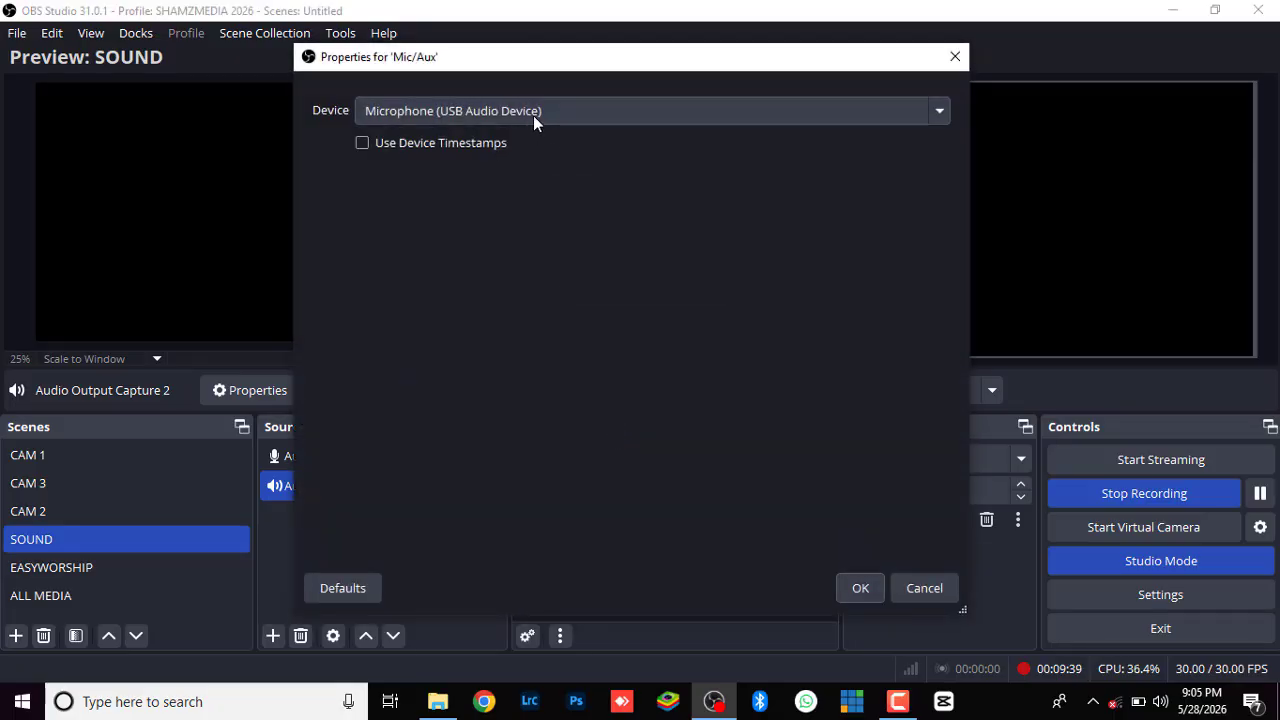
pyautogui.click(533, 115)
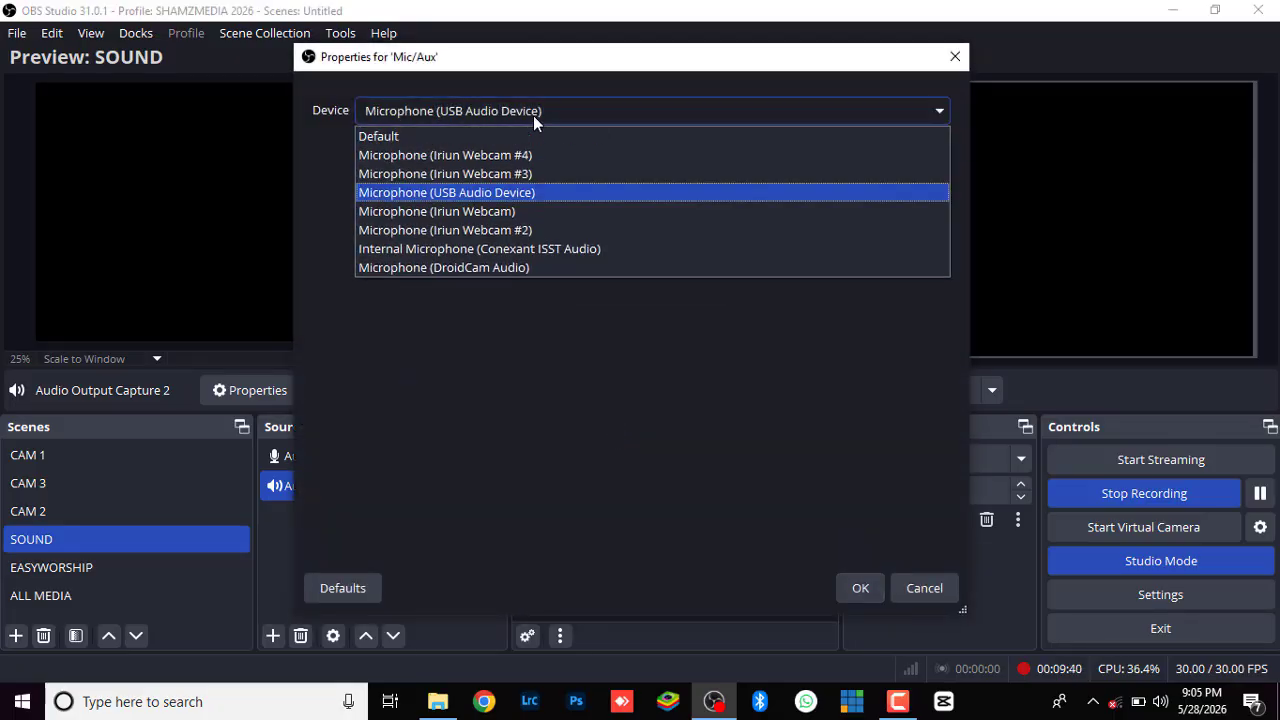
pyautogui.click(464, 196)
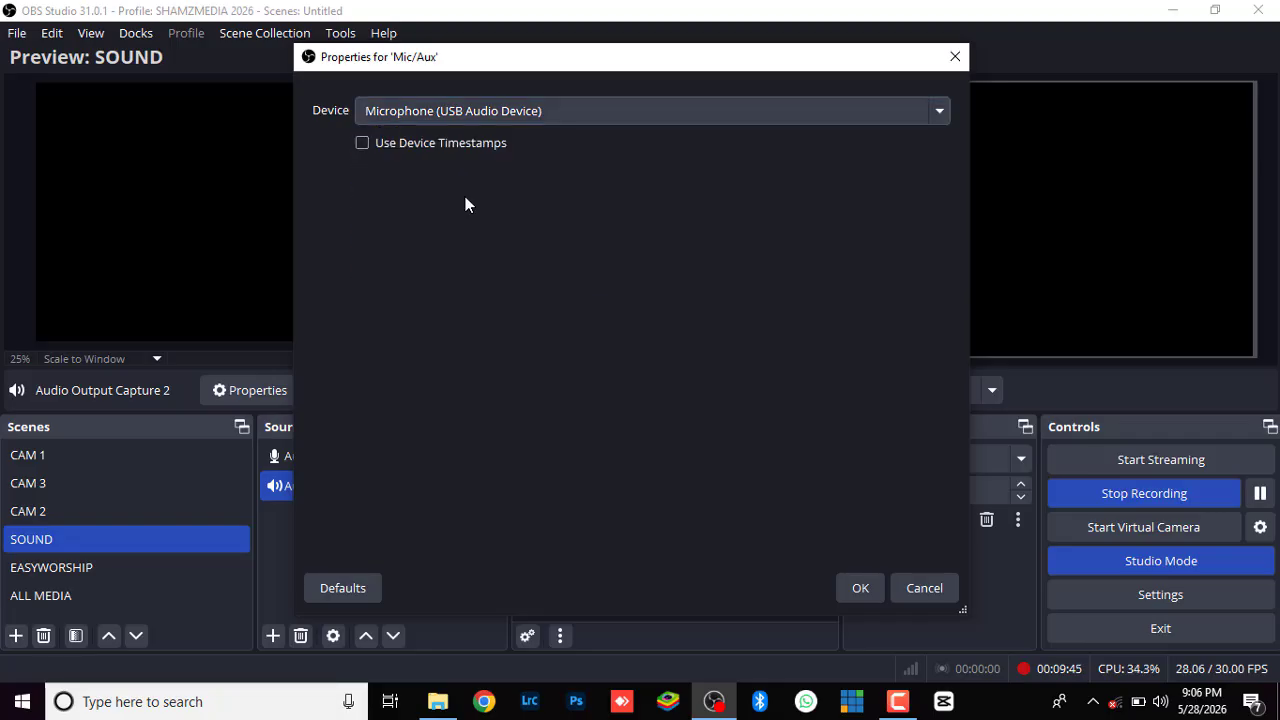
pyautogui.click(861, 588)
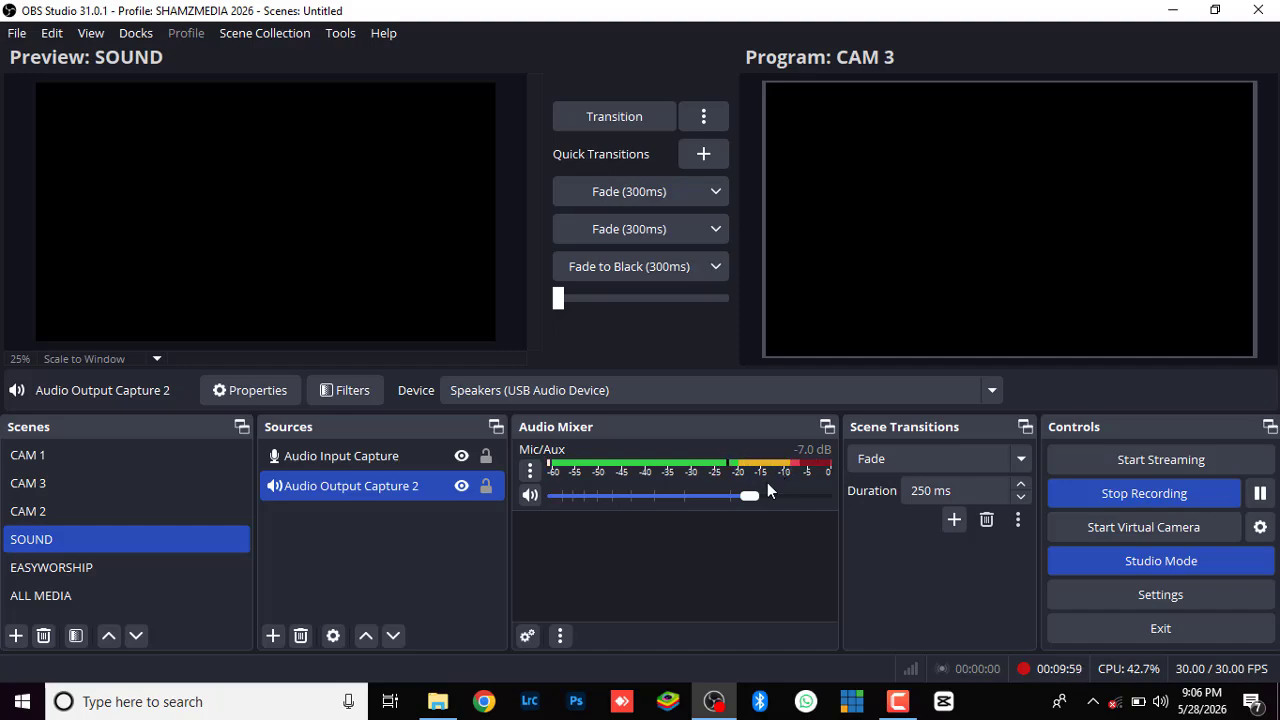
# Try the Mic/Aux mixer volume at about -30.7 dB, -10.3 dB and -5.1 dB, and settle it at about -8.2 dB.
pyautogui.moveTo(748, 494); pyautogui.dragTo(652, 502)
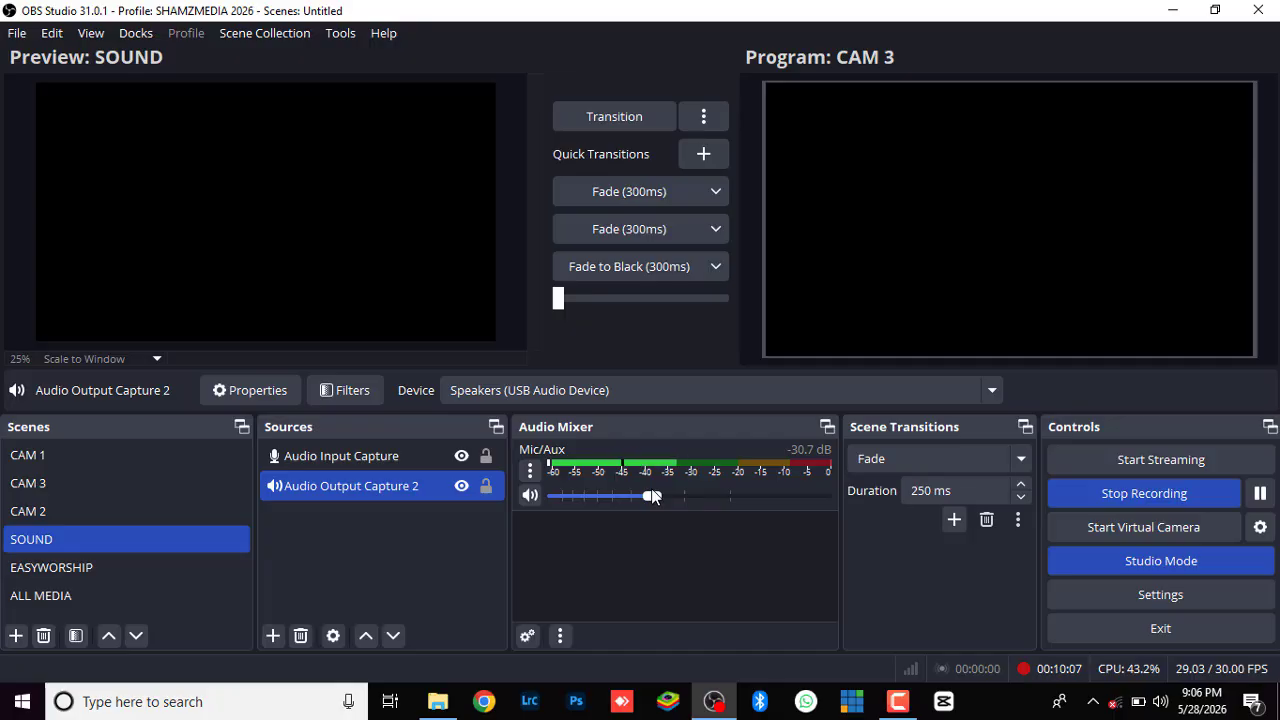
pyautogui.moveTo(651, 496); pyautogui.dragTo(694, 499)
pyautogui.moveTo(697, 508); pyautogui.dragTo(729, 529)
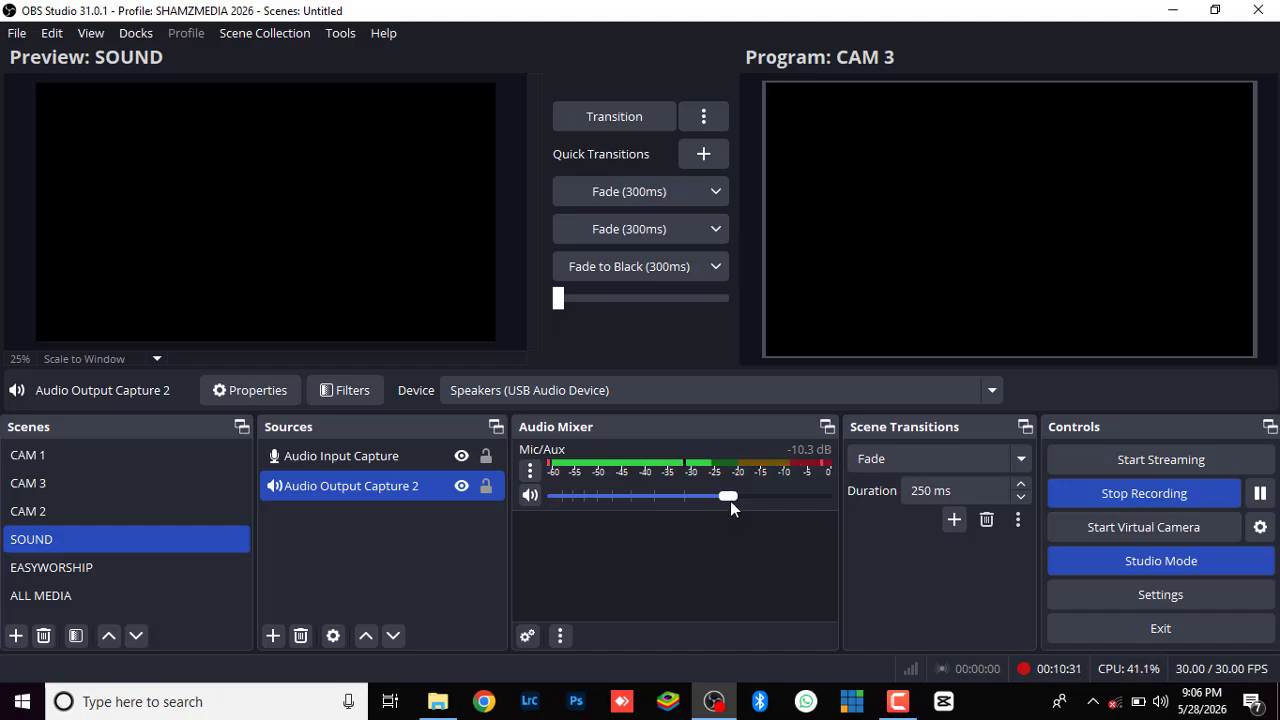
pyautogui.moveTo(731, 497); pyautogui.dragTo(766, 503)
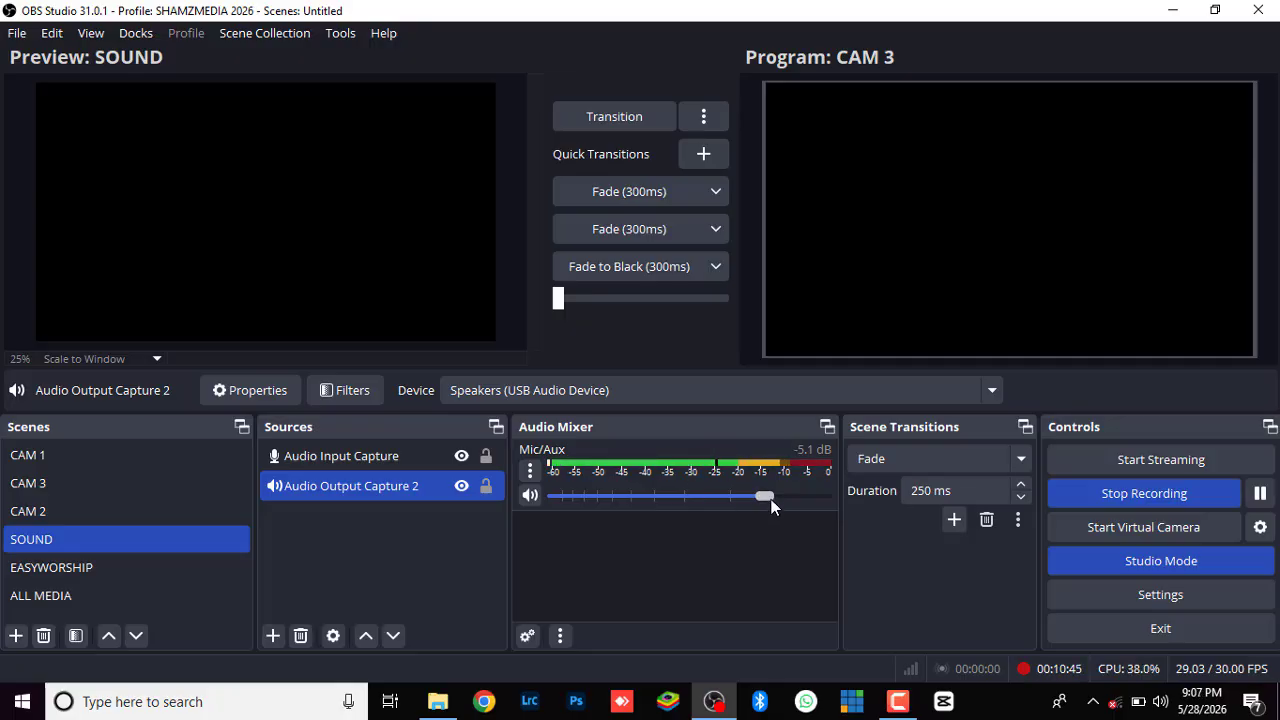
pyautogui.click(771, 500)
pyautogui.moveTo(771, 505); pyautogui.dragTo(742, 507)
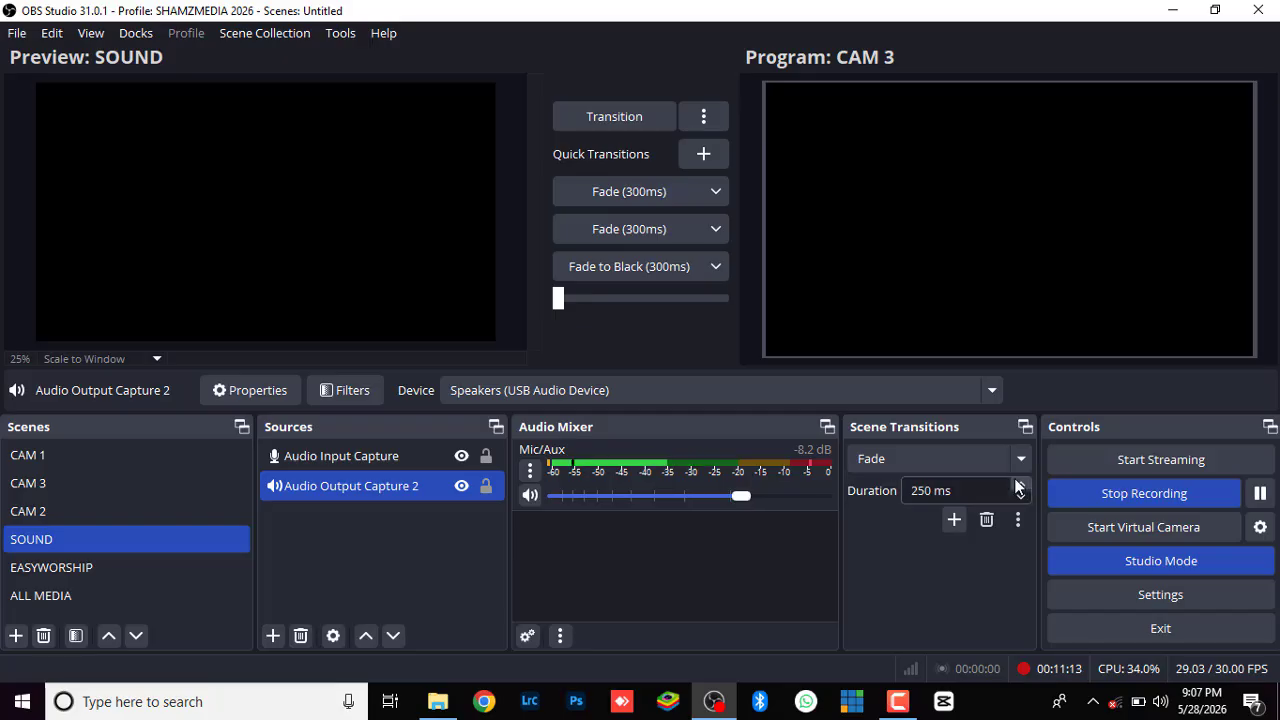
# Stop the running recording.
pyautogui.click(1099, 487)
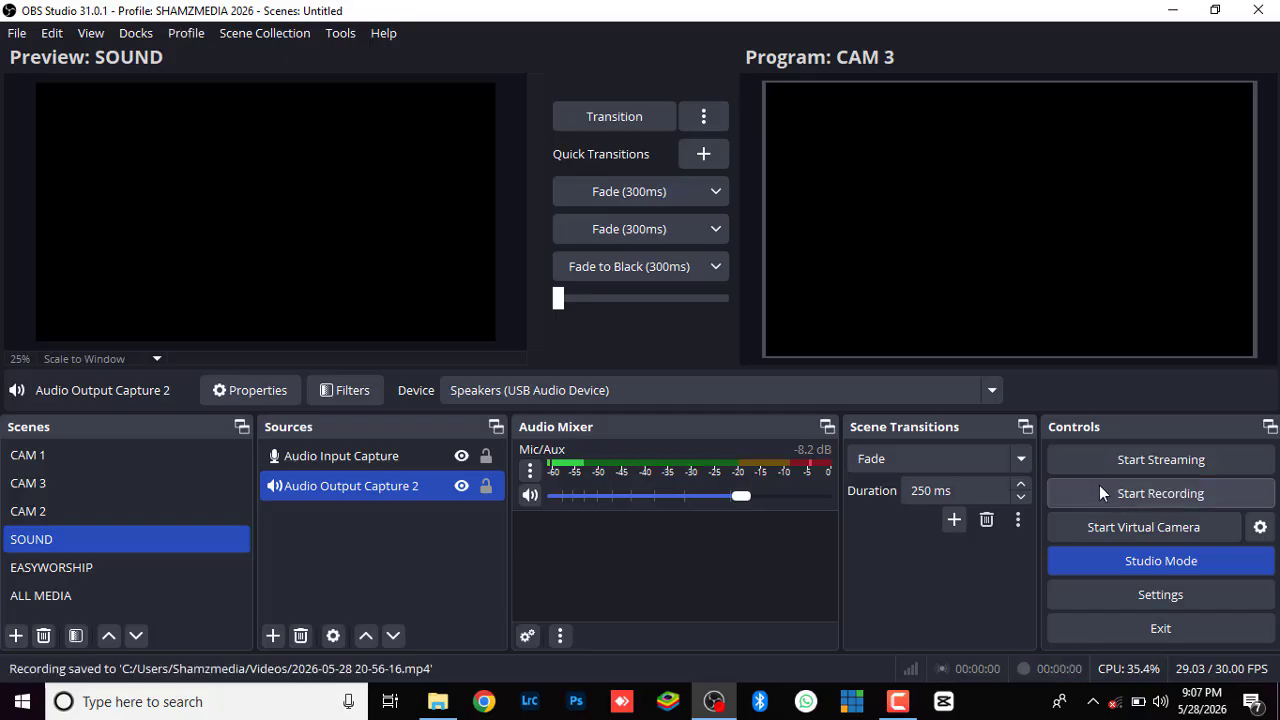